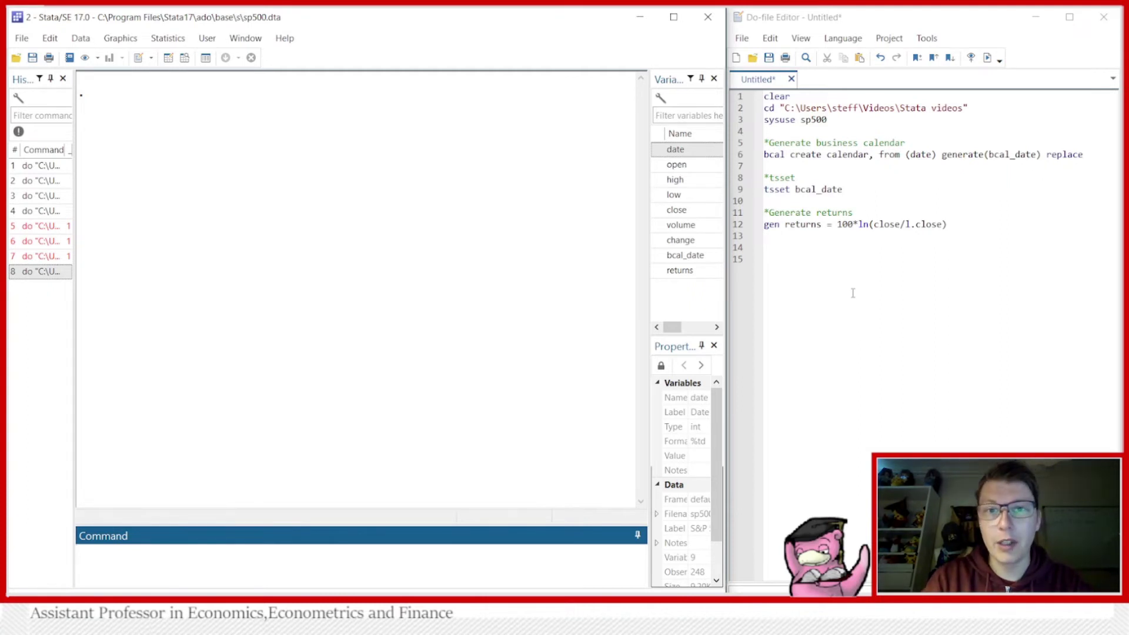
# Step: Run the clear, cd and sysuse sp500 lines, then the calendar, tsset and returns code
pyautogui.moveTo(781, 131); pyautogui.dragTo(756, 96)
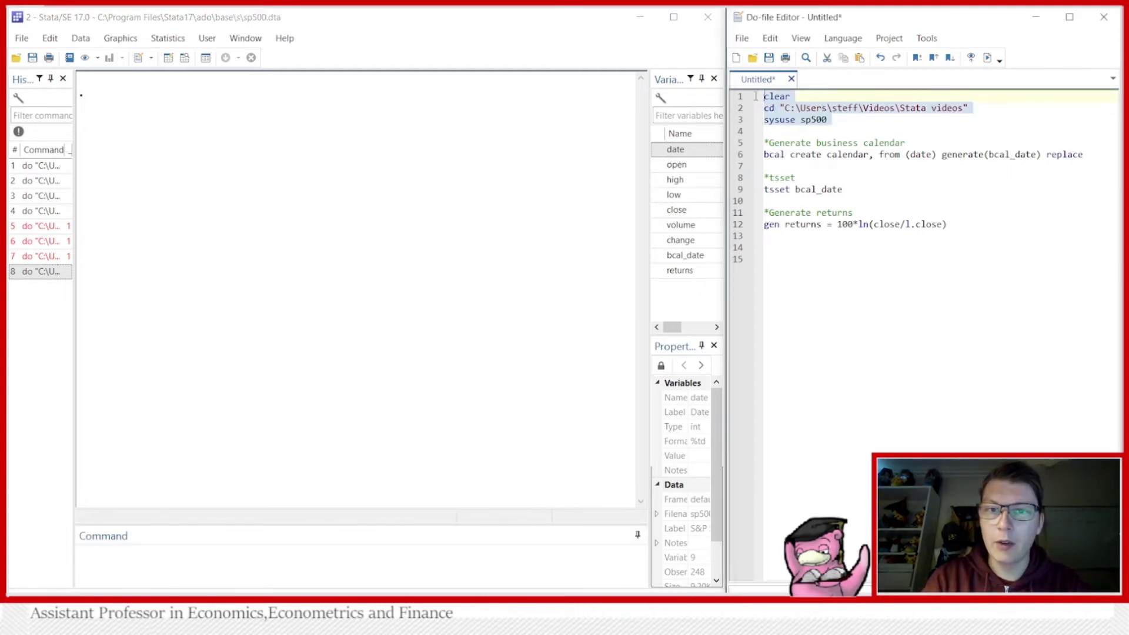
pyautogui.click(978, 62)
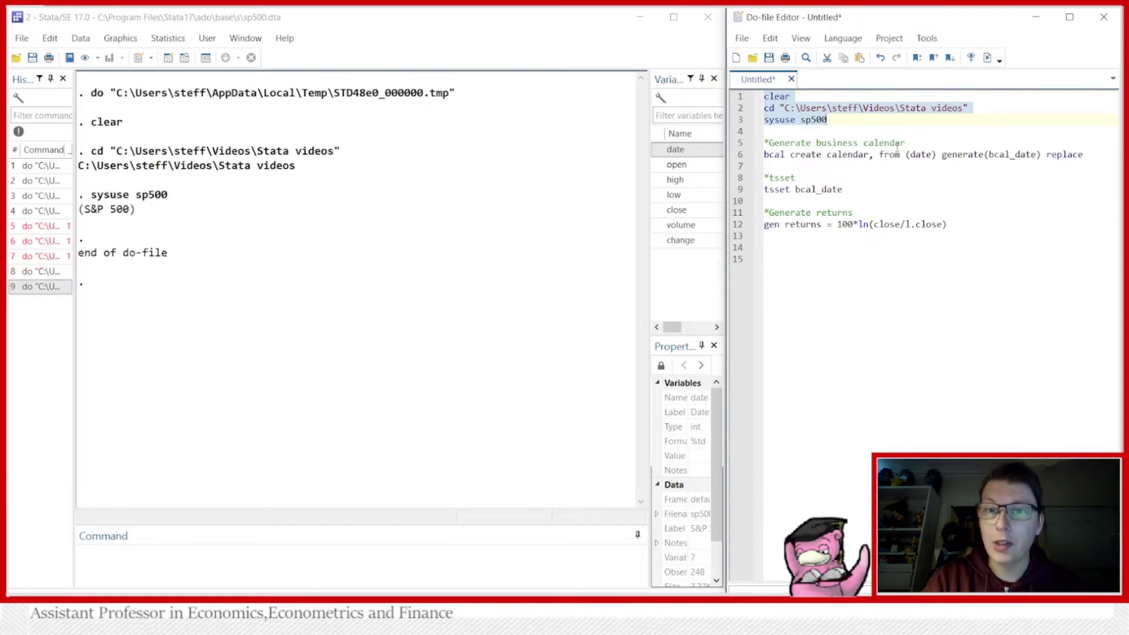
pyautogui.moveTo(738, 142); pyautogui.dragTo(728, 235)
pyautogui.click(989, 57)
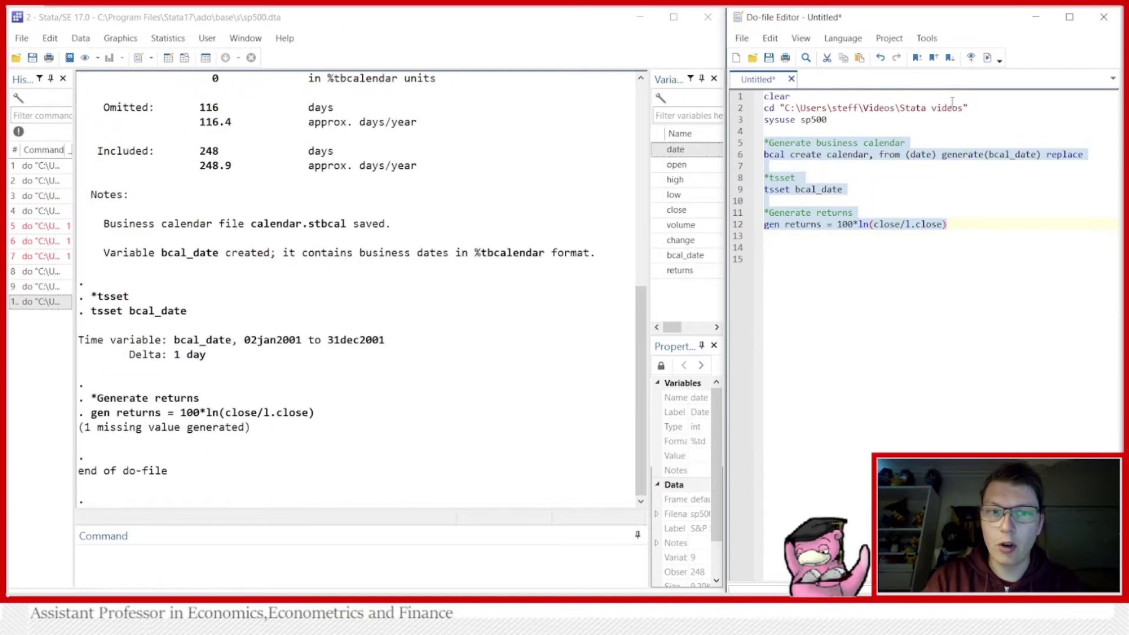
pyautogui.click(791, 239)
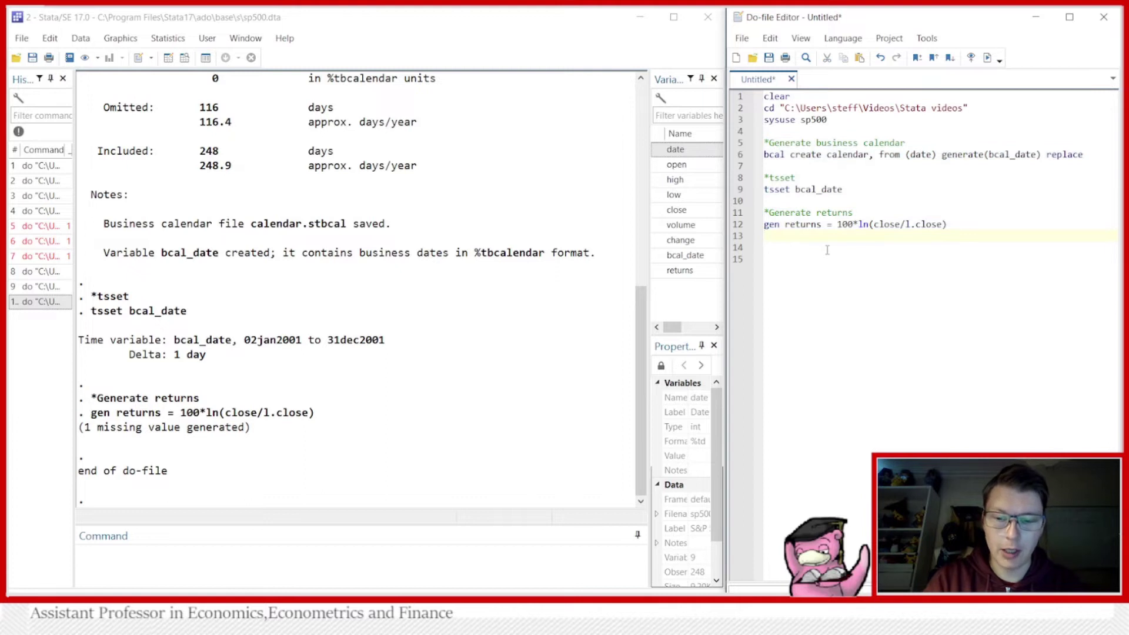
pyautogui.press('Return')
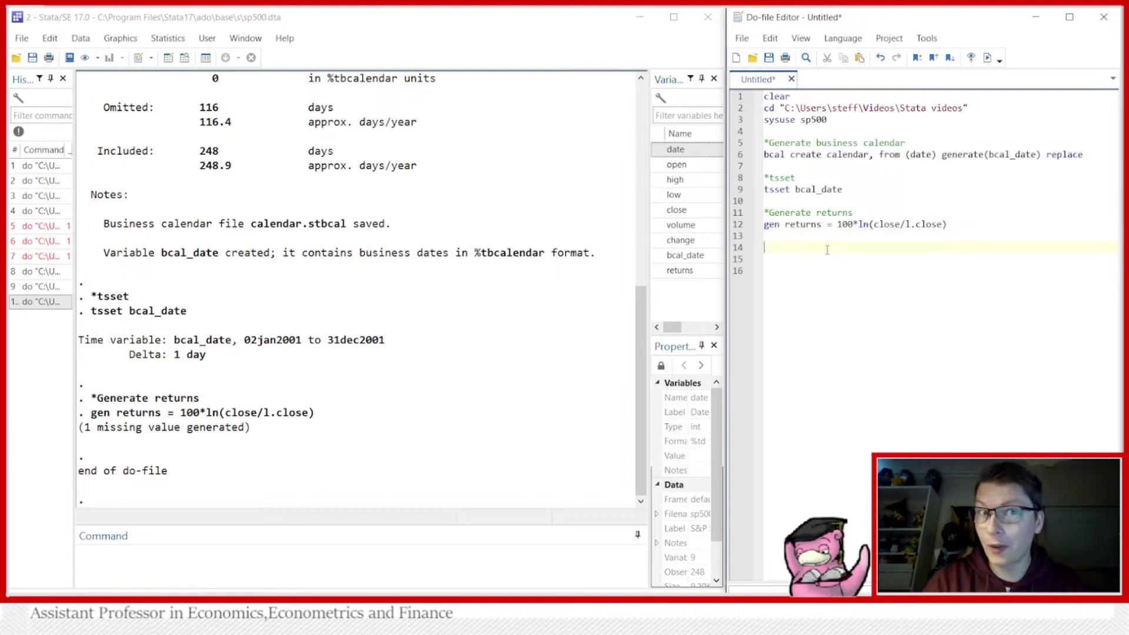
# Step: Write an *AR(1) comment and 'reg returns l.returns', then run it (L1 coefficient .0447)
pyautogui.write('*')
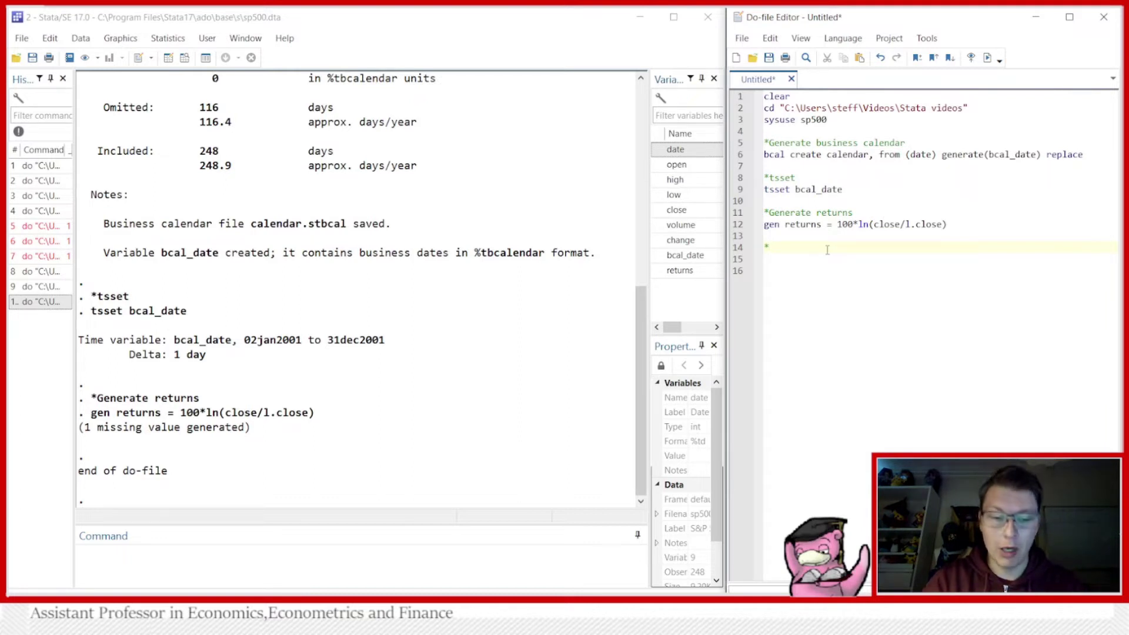
pyautogui.write('AR(1)')
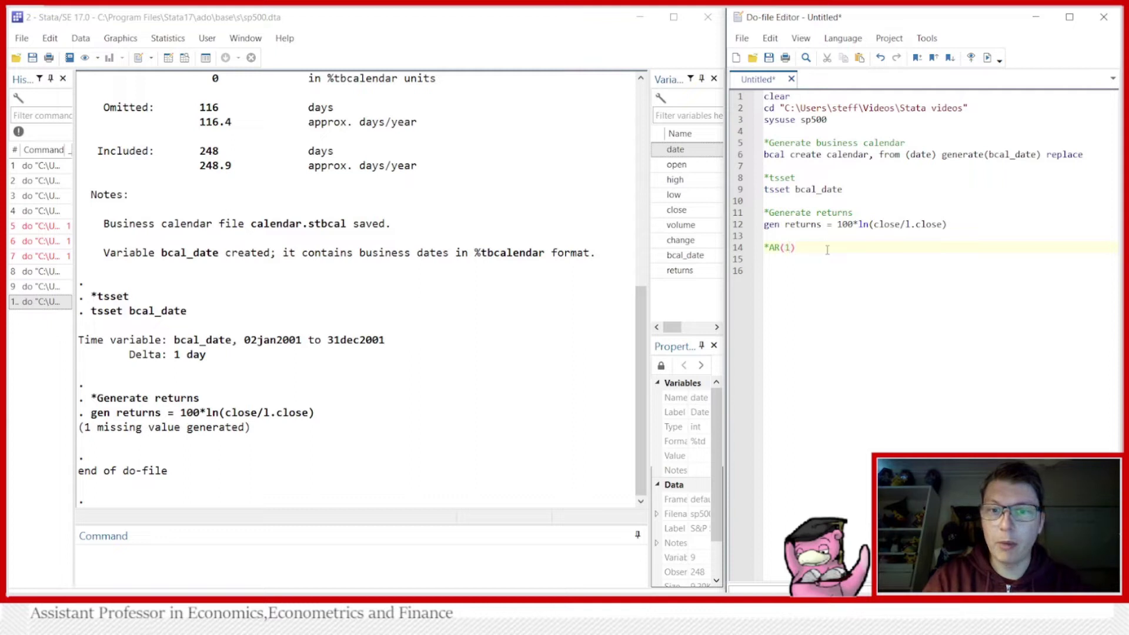
pyautogui.press('Return')
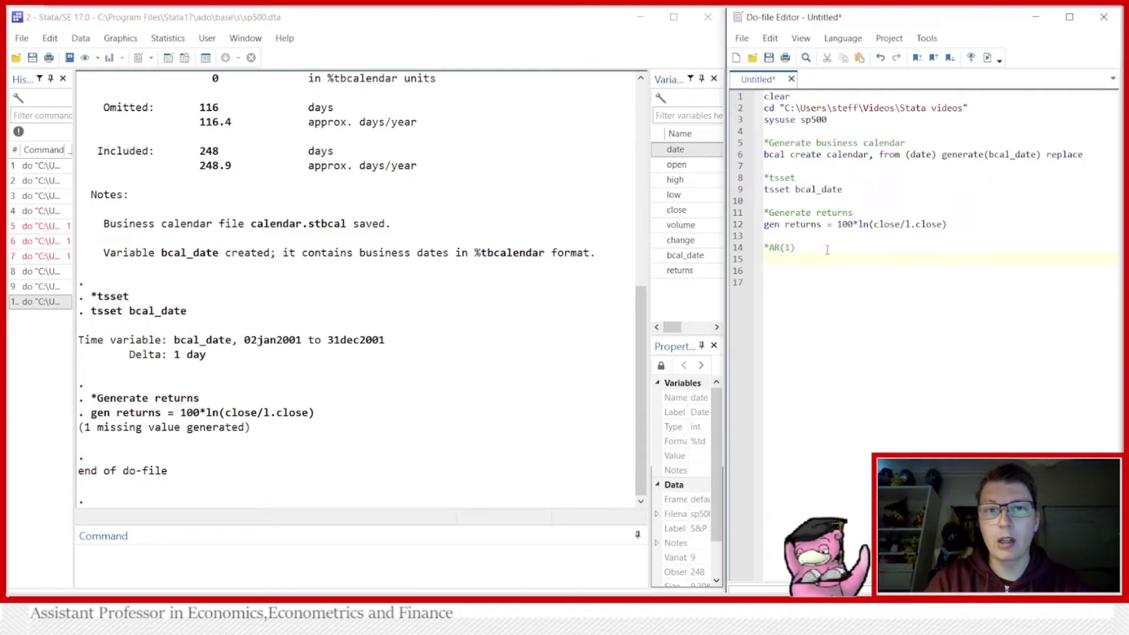
pyautogui.write('ge')
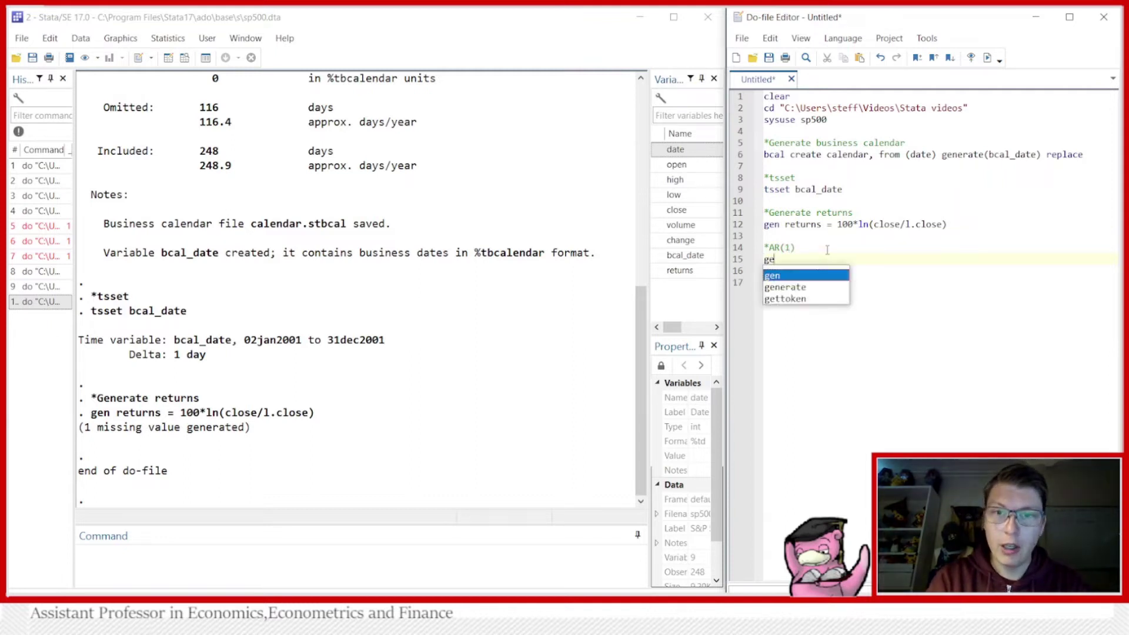
pyautogui.press('BackSpace')
pyautogui.press('BackSpace')
pyautogui.write('reg ')
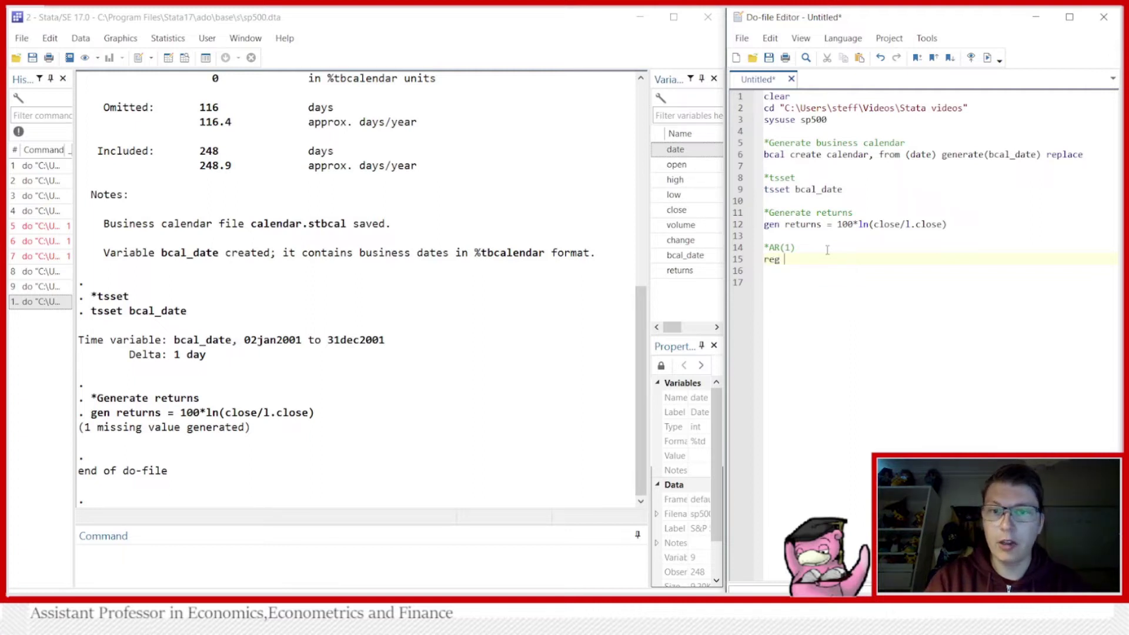
pyautogui.write('returns')
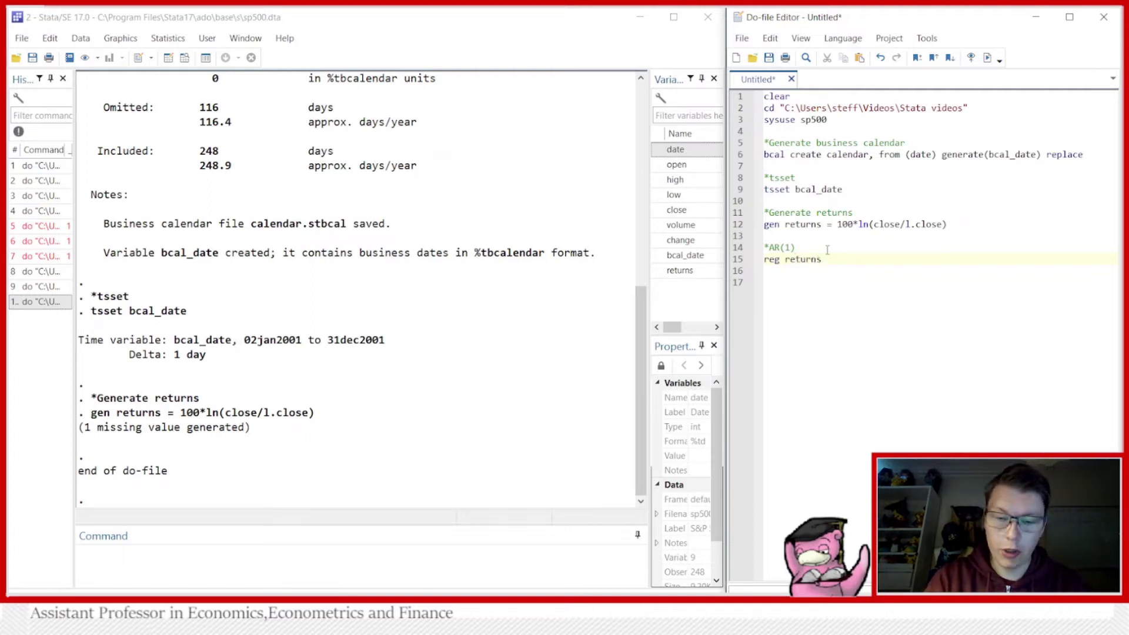
pyautogui.write(' l.r')
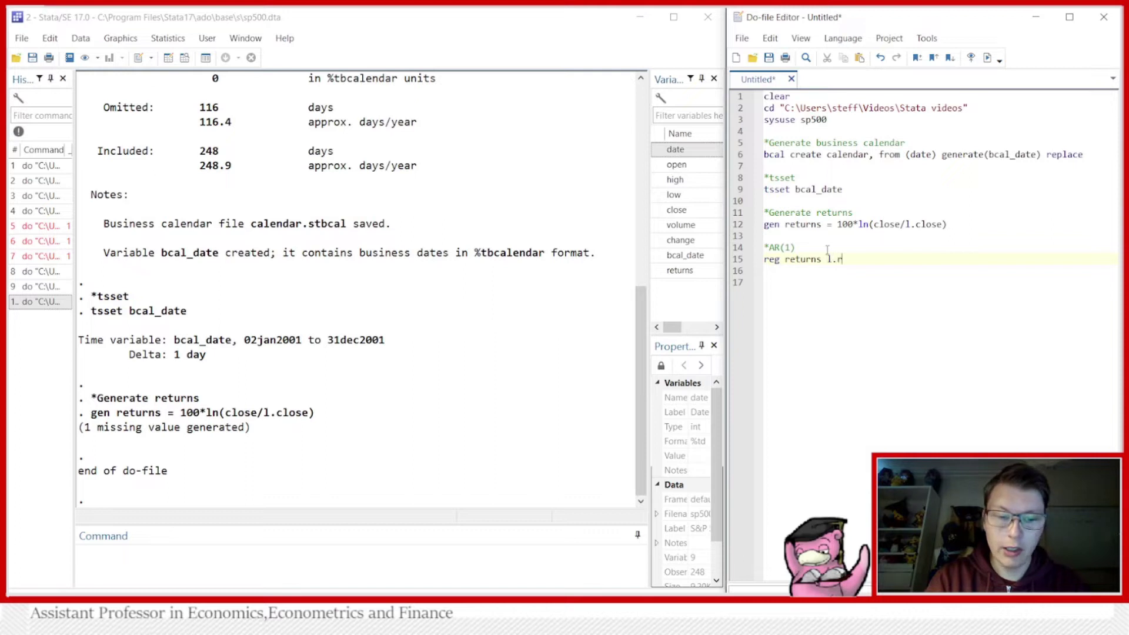
pyautogui.write('eturns')
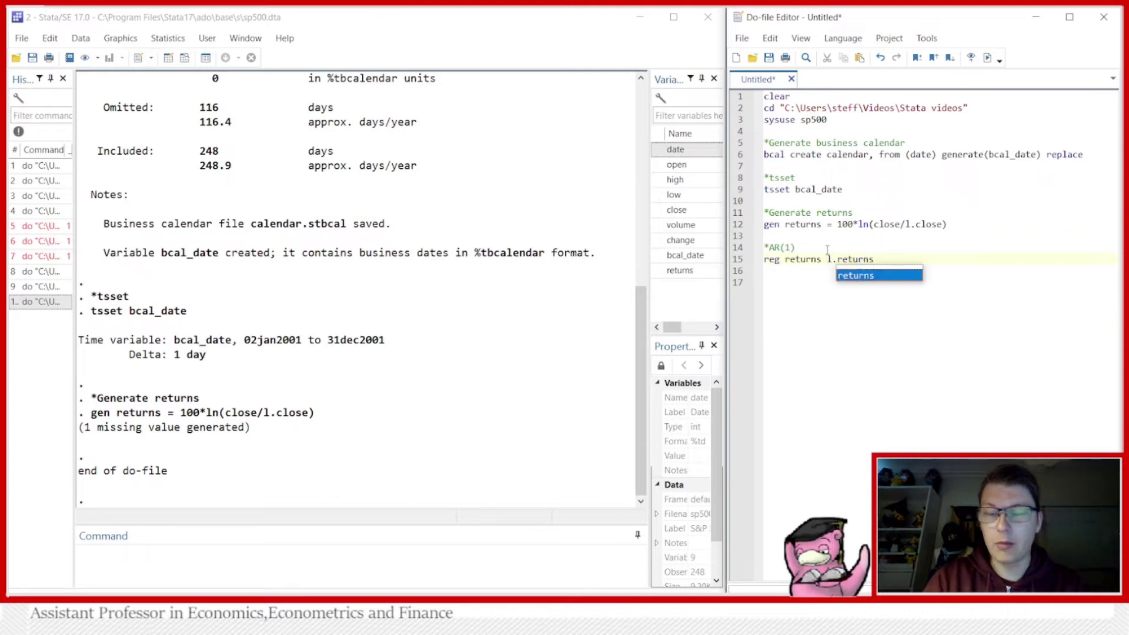
pyautogui.click(739, 259)
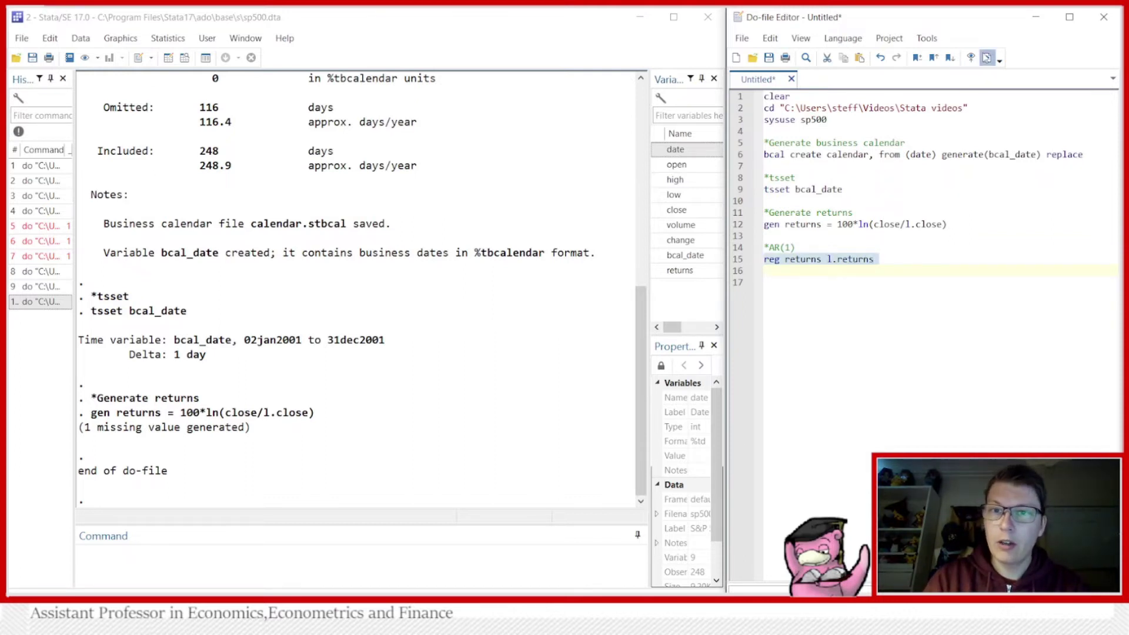
pyautogui.click(986, 57)
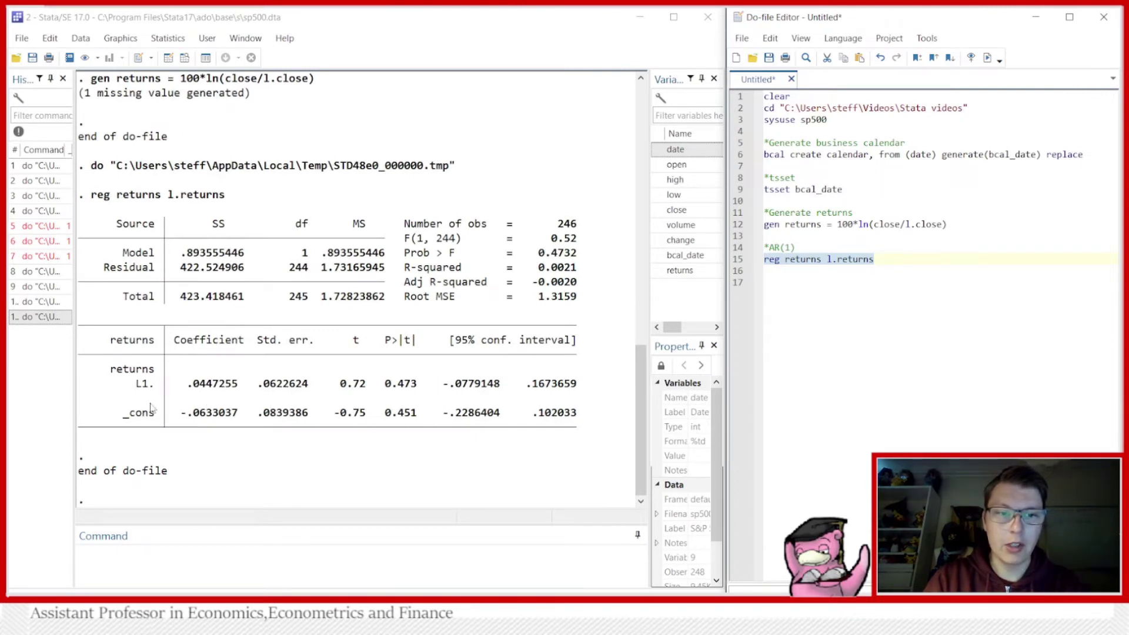
pyautogui.click(910, 258)
# Step: Add a '*Test for ARCH effects' section with estat archlm, lags(1/5) and run it
pyautogui.press('Return')
pyautogui.press('Return')
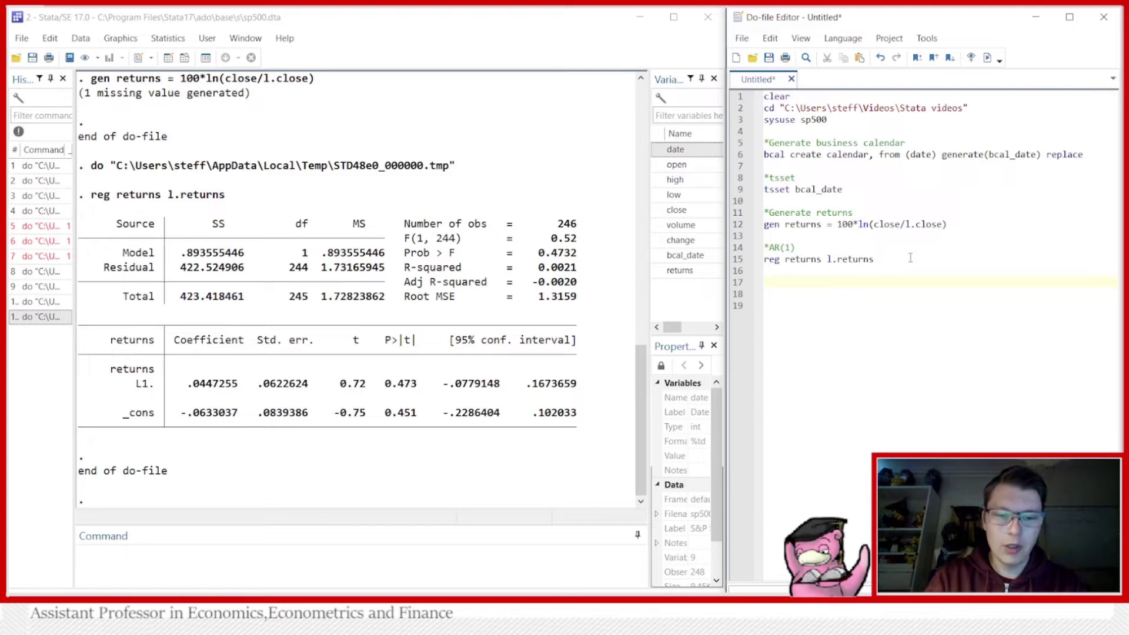
pyautogui.write('*Test for A')
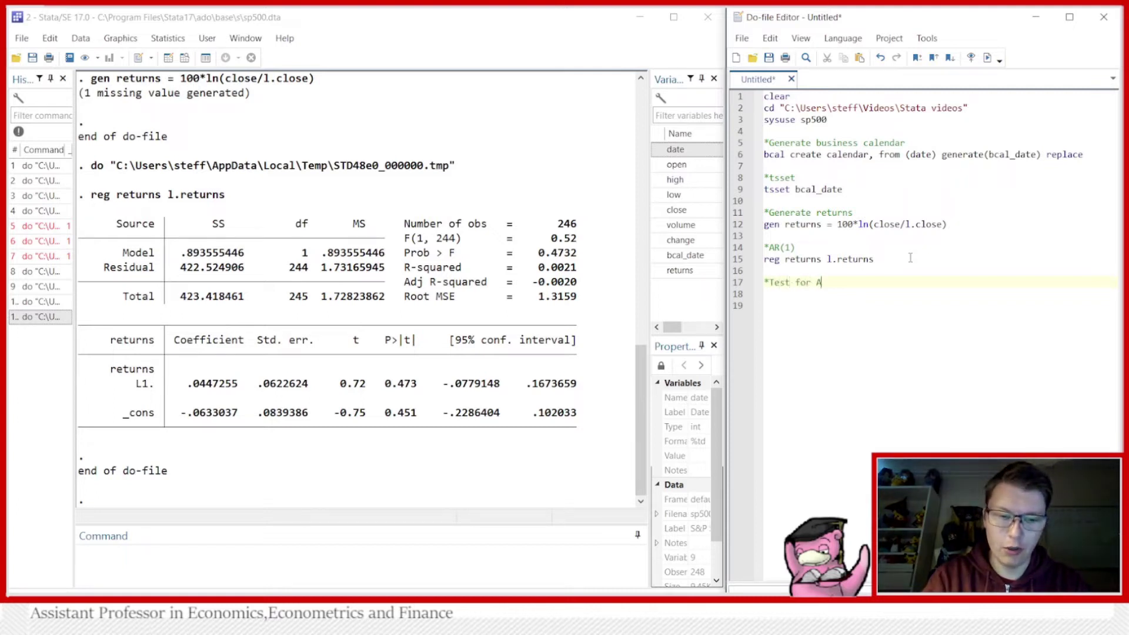
pyautogui.write('RCH effects')
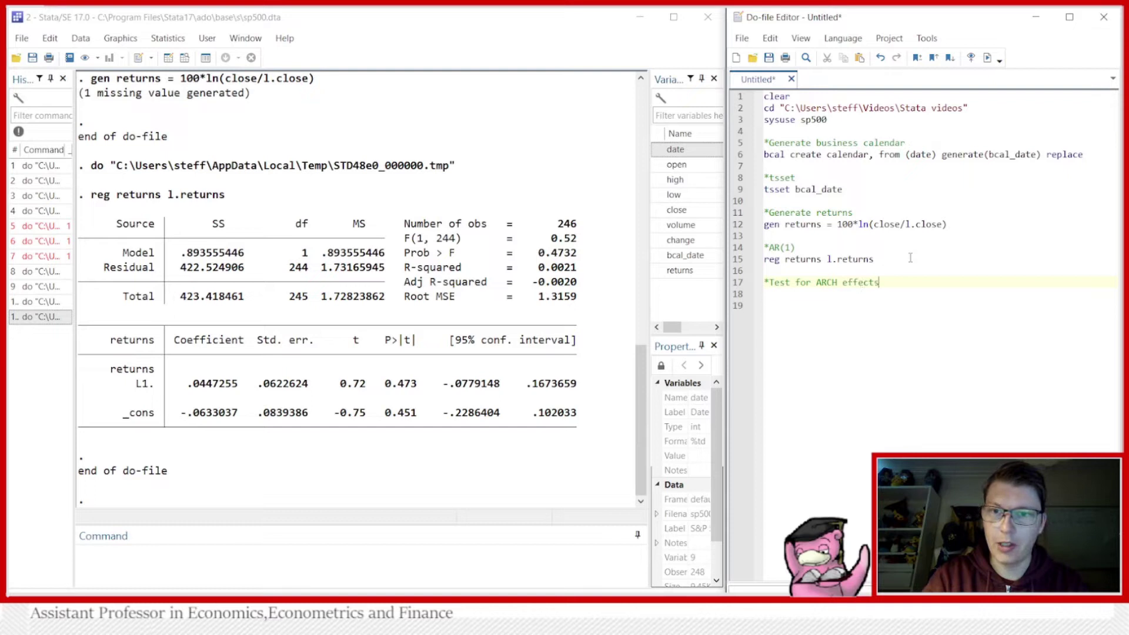
pyautogui.press('Return')
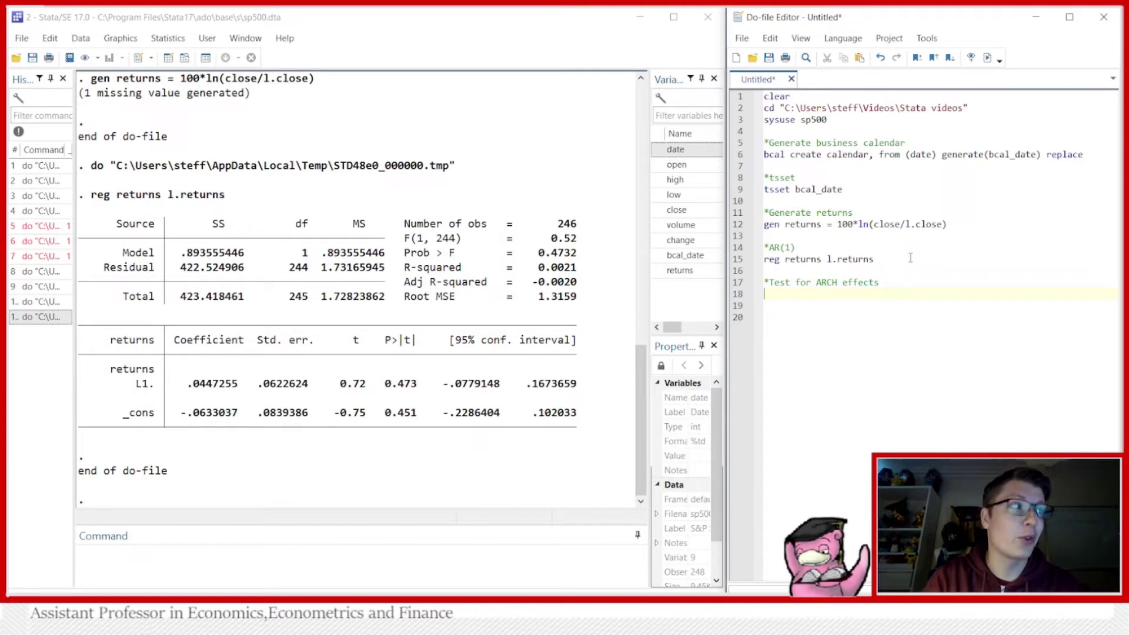
pyautogui.write('e')
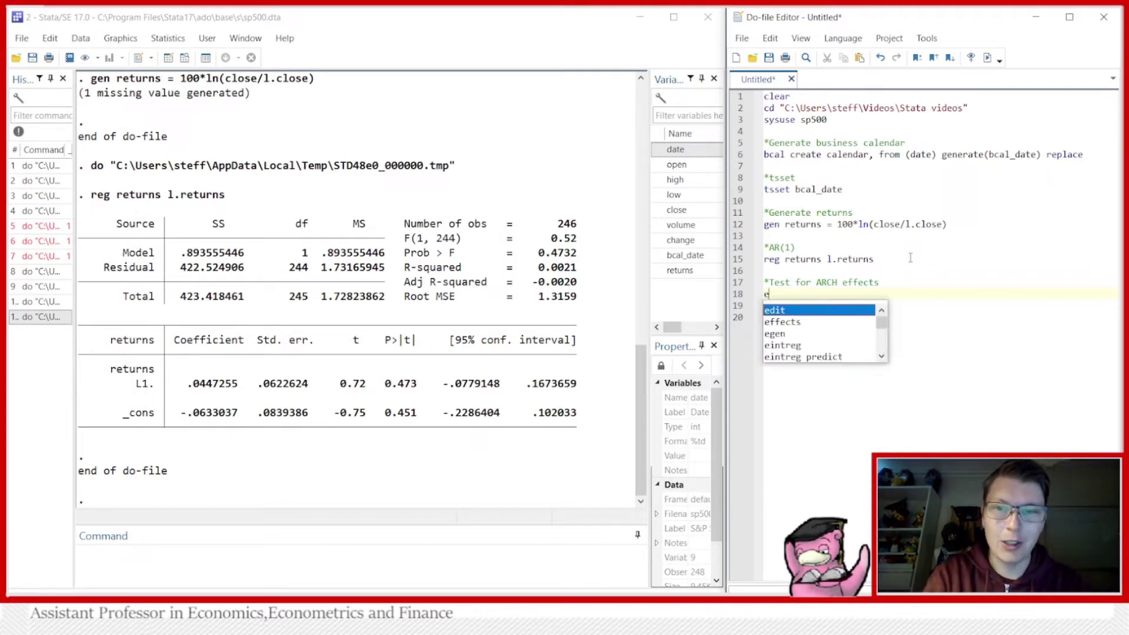
pyautogui.write('stat')
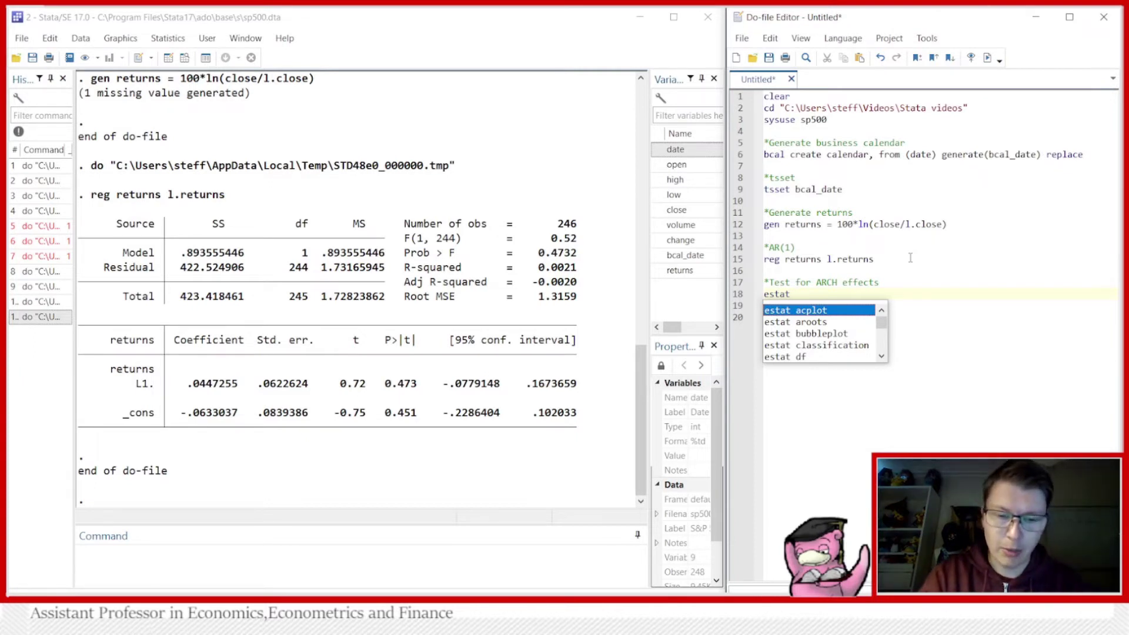
pyautogui.write(' ac')
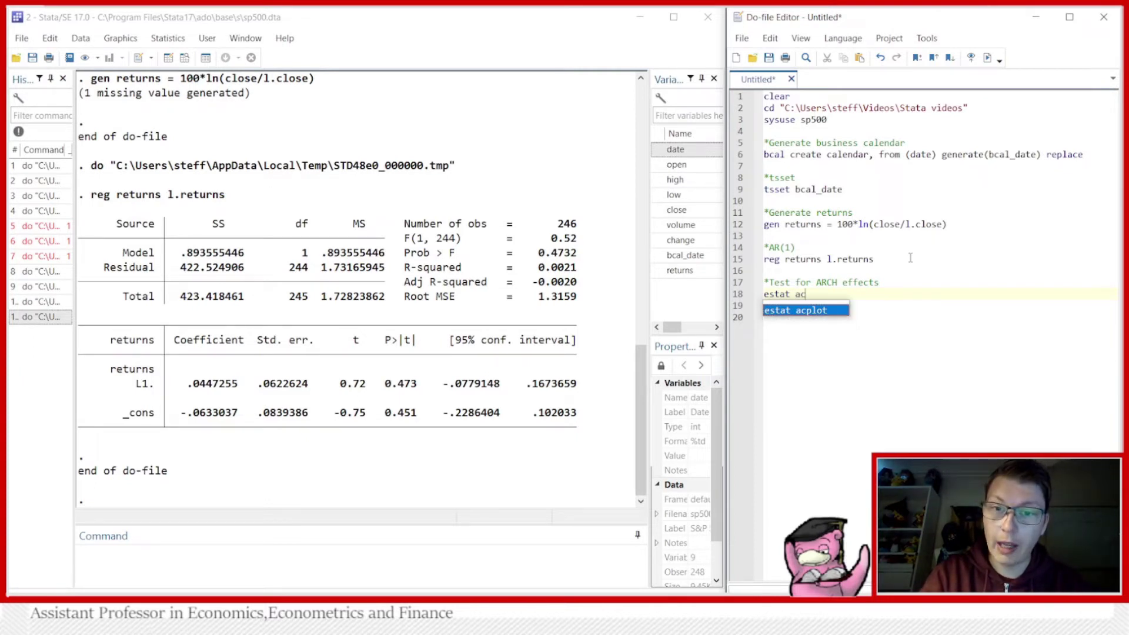
pyautogui.press('BackSpace')
pyautogui.write('rch')
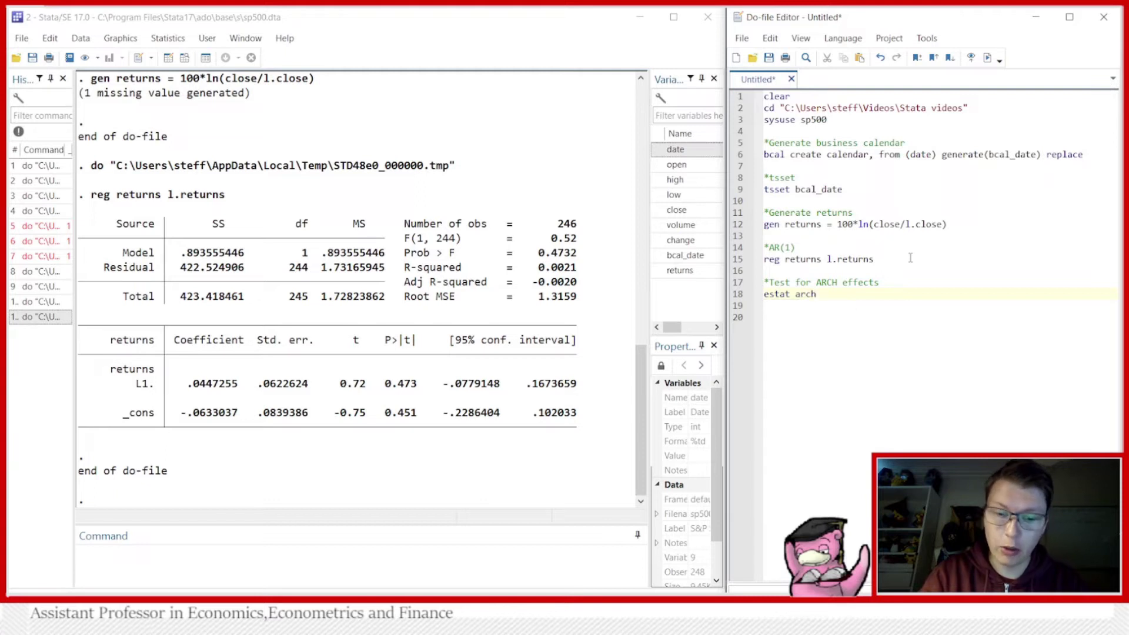
pyautogui.write('lm, ')
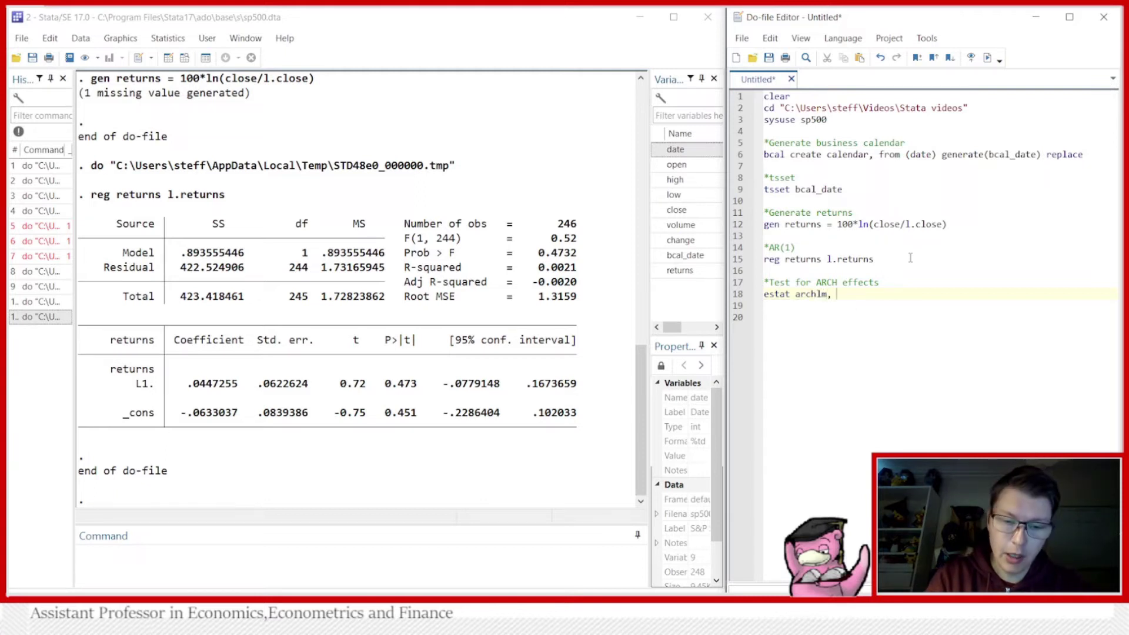
pyautogui.write('lags()')
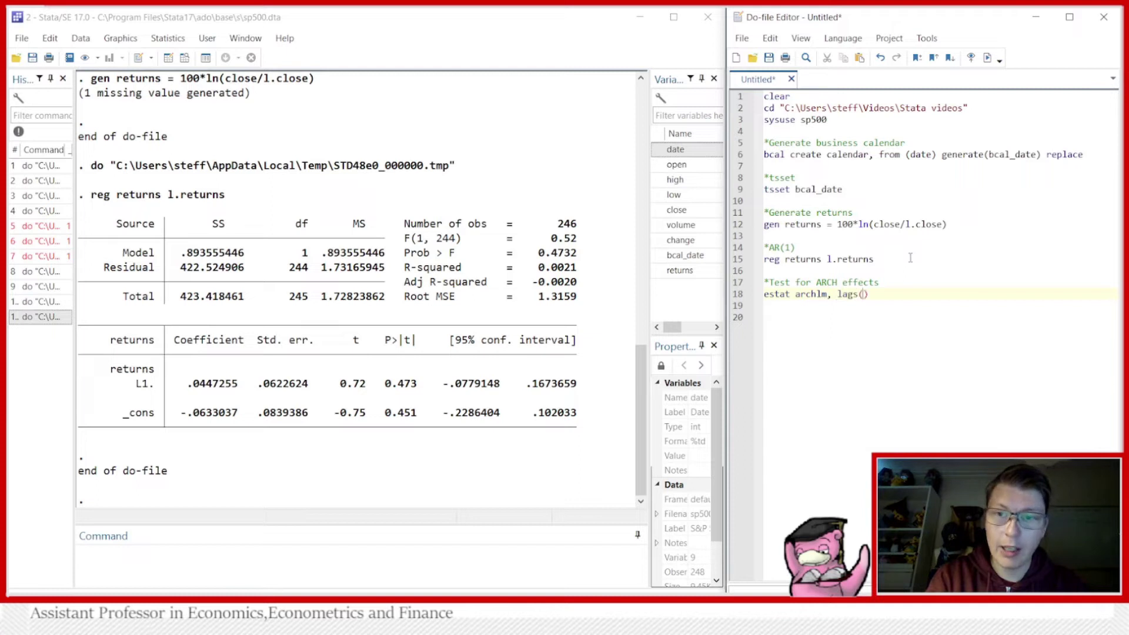
pyautogui.write('1/5')
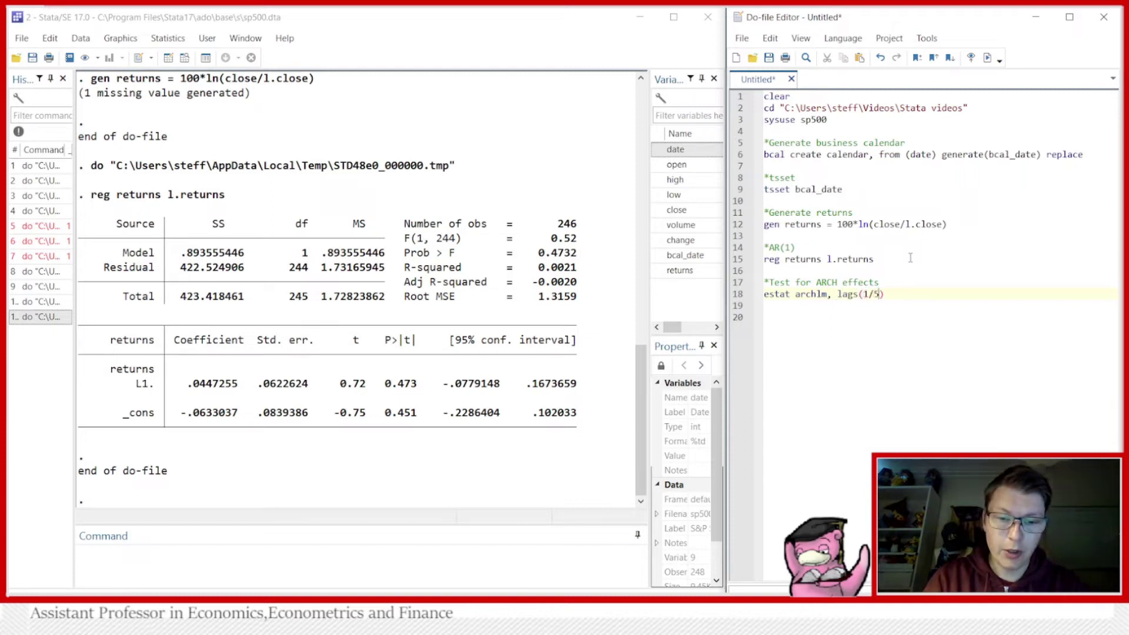
pyautogui.click(736, 294)
pyautogui.click(987, 57)
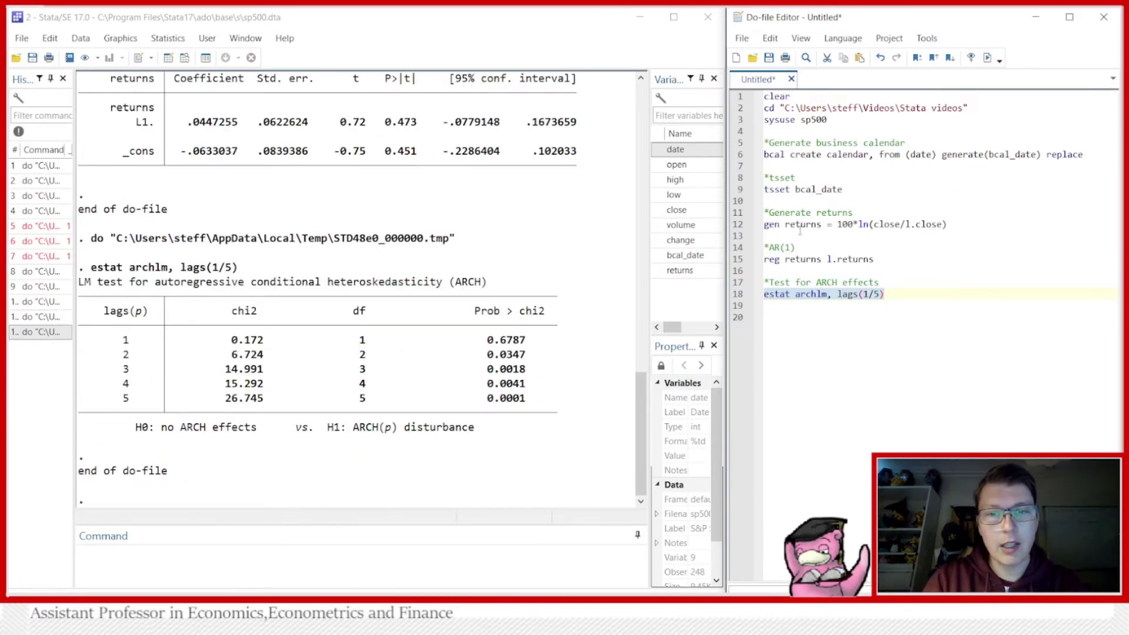
pyautogui.click(790, 315)
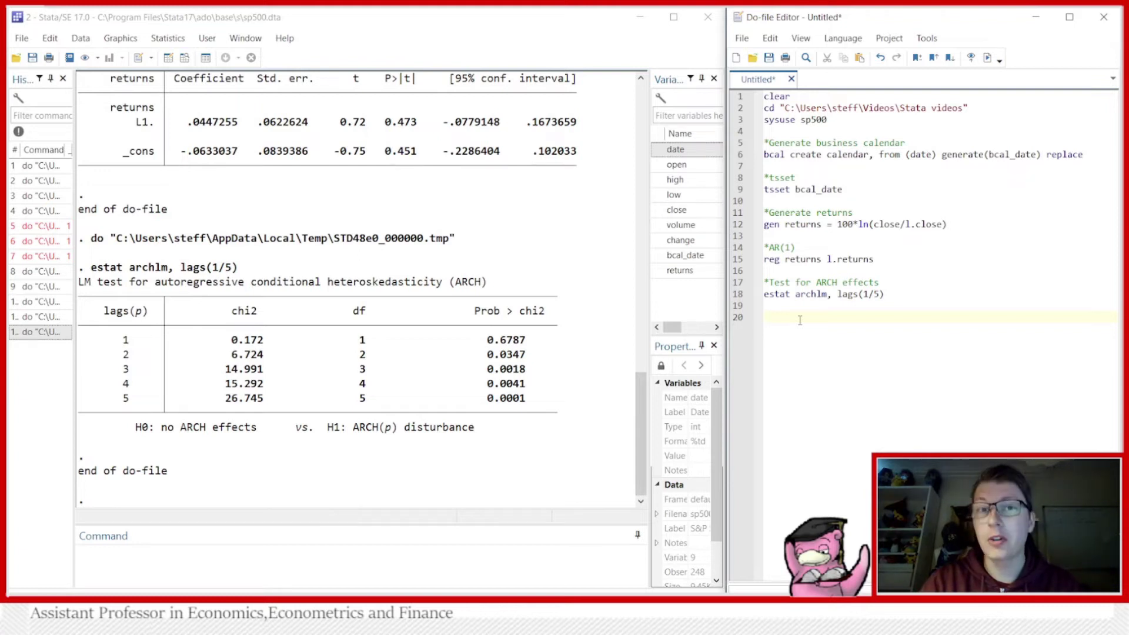
# Step: Write 'arch returns l.returns, arch(1/5' on line 20, reusing the variables copied from line 15
pyautogui.write('arch')
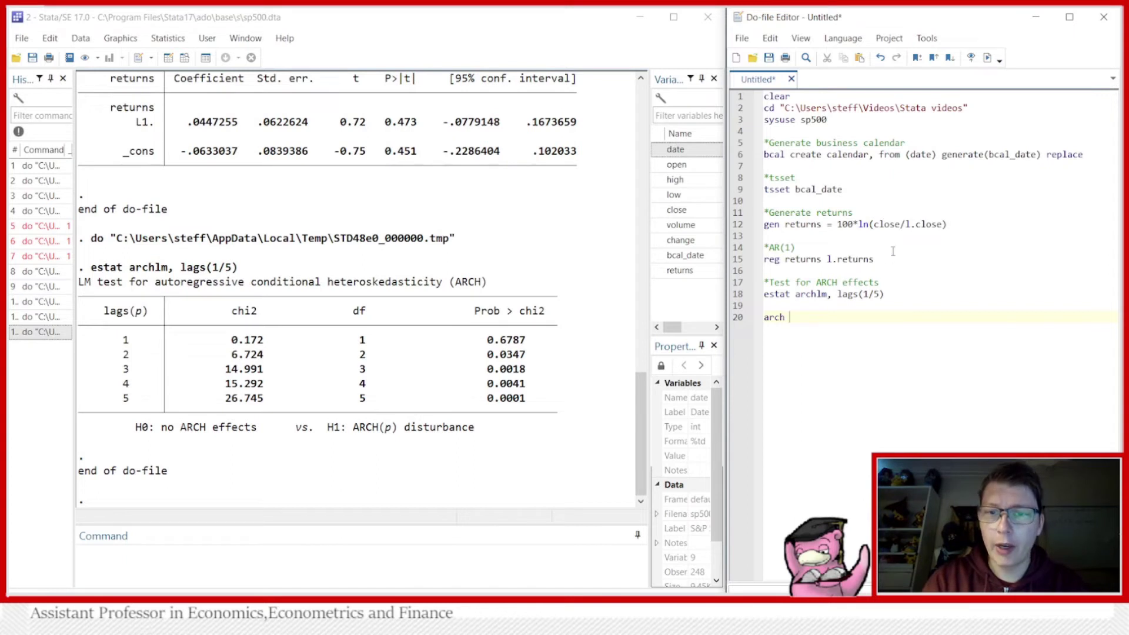
pyautogui.moveTo(882, 260); pyautogui.dragTo(785, 260)
pyautogui.hotkey('ctrl', 'c')
pyautogui.click(806, 319)
pyautogui.hotkey('ctrl', 'v')
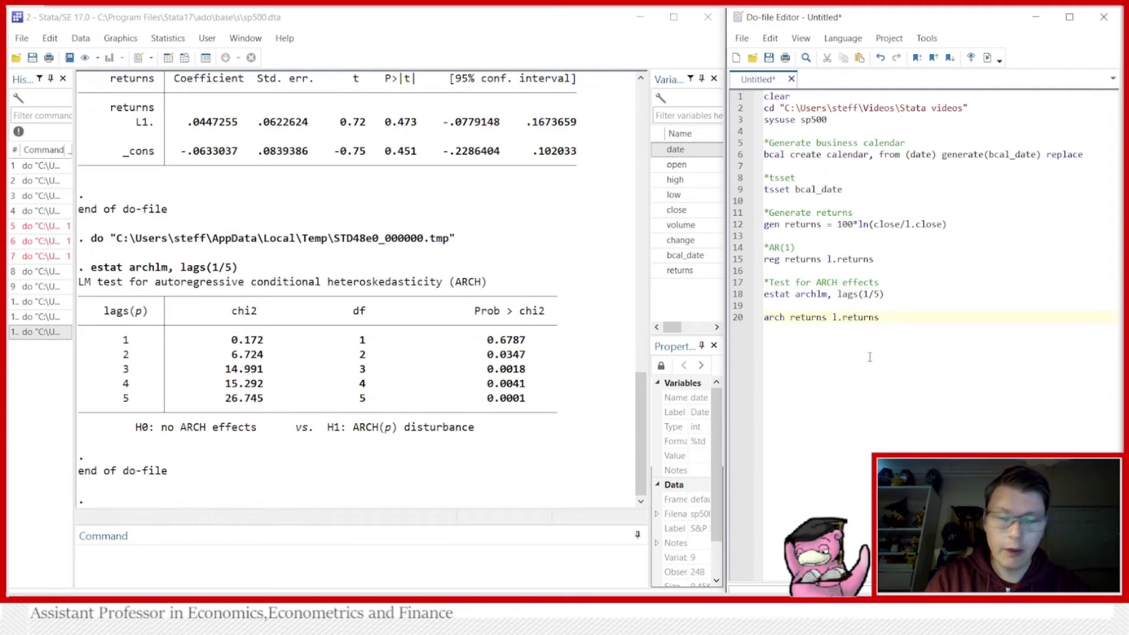
pyautogui.write(',')
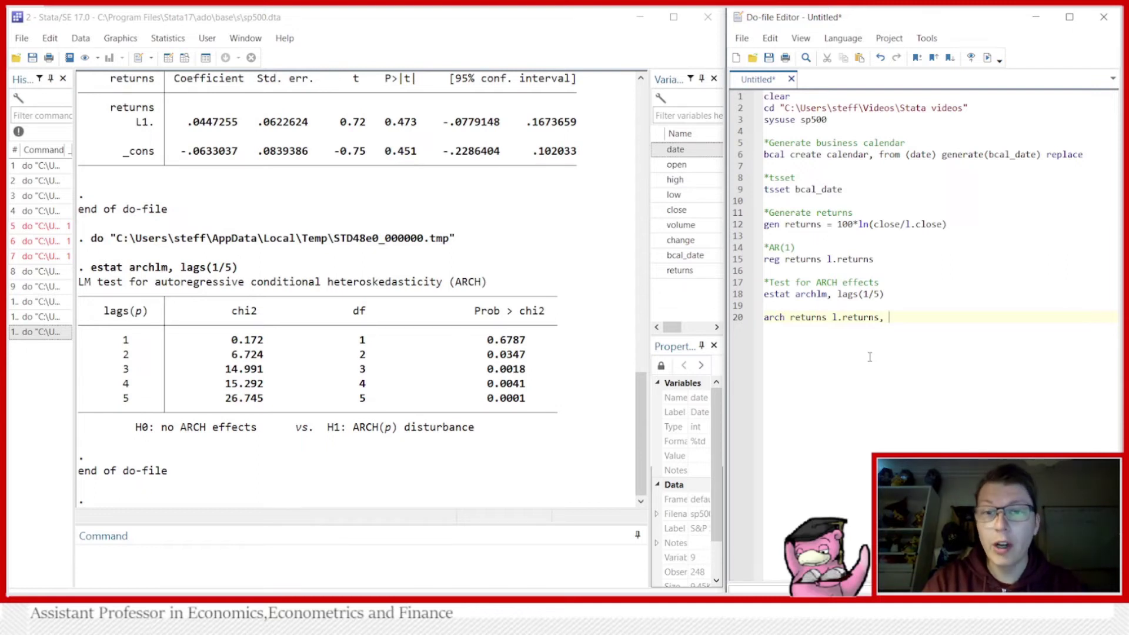
pyautogui.write('arch(')
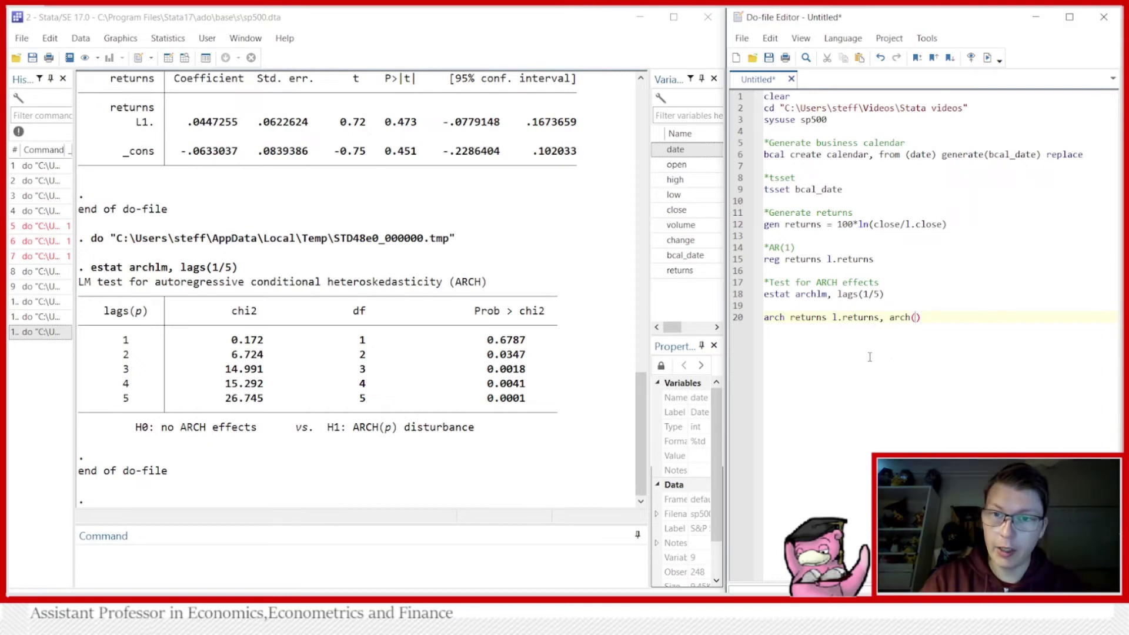
pyautogui.write('1/5')
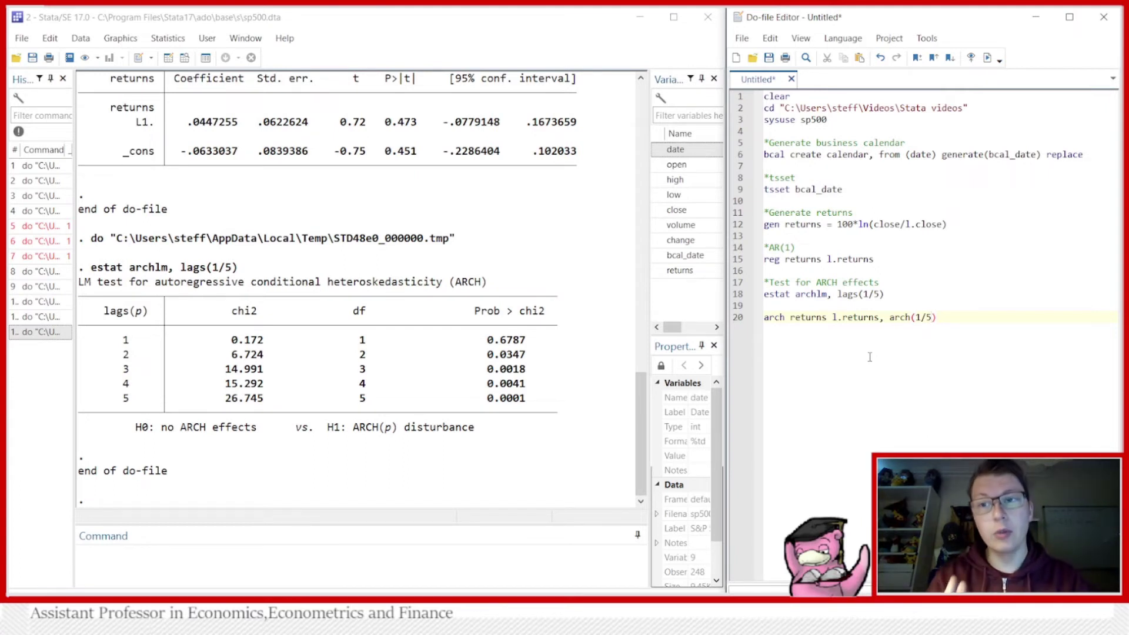
# Step: Run arch returns l.returns, arch(1/5) (log likelihood -402.6662) and pad it with blank lines
pyautogui.click(744, 317)
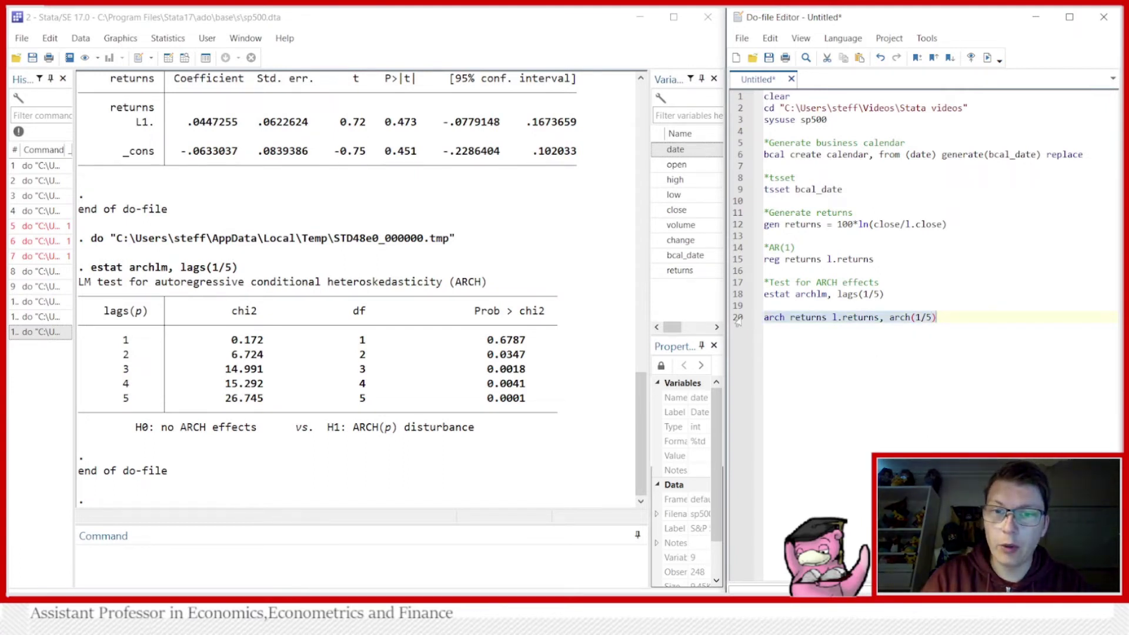
pyautogui.click(990, 59)
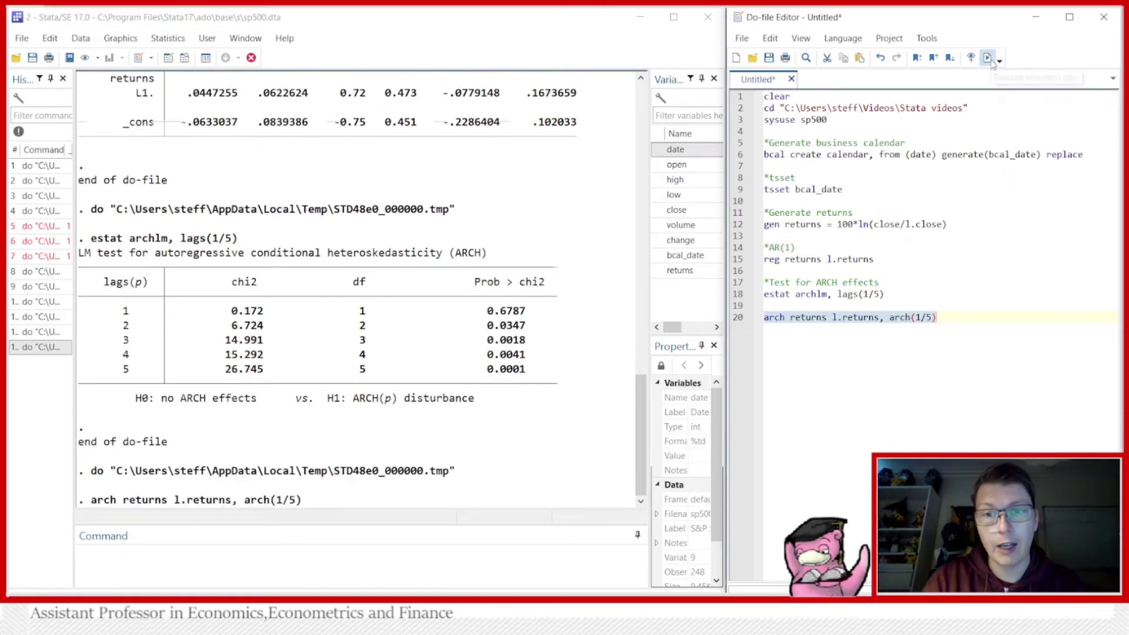
pyautogui.click(974, 317)
pyautogui.press('Return')
pyautogui.press('Return')
pyautogui.press('Return')
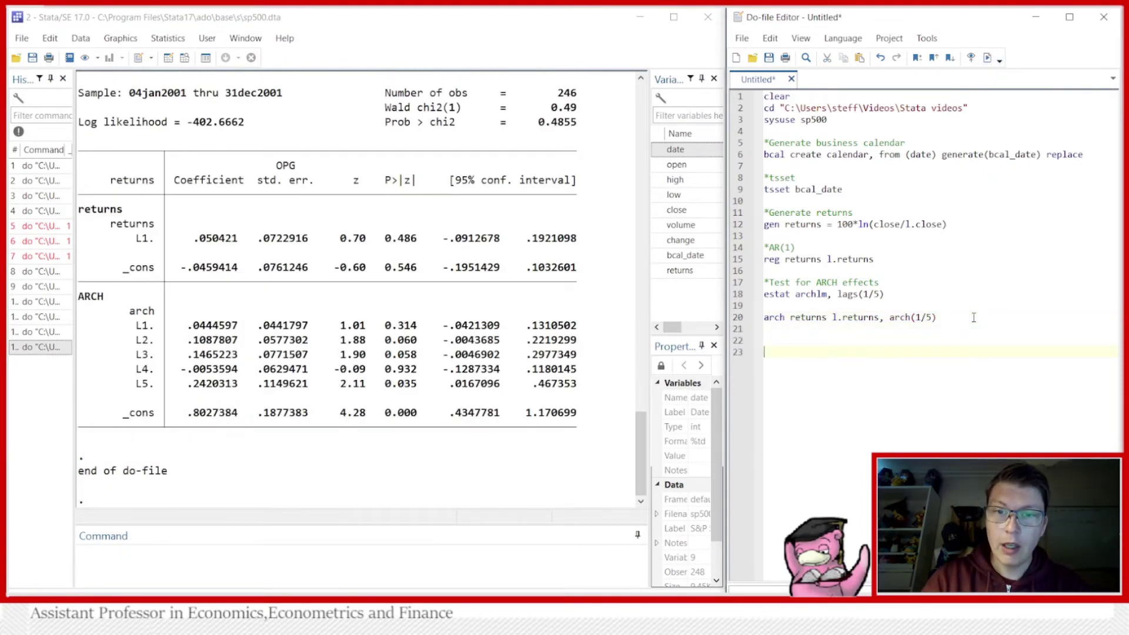
pyautogui.press('Up')
pyautogui.press('Up')
pyautogui.press('Return')
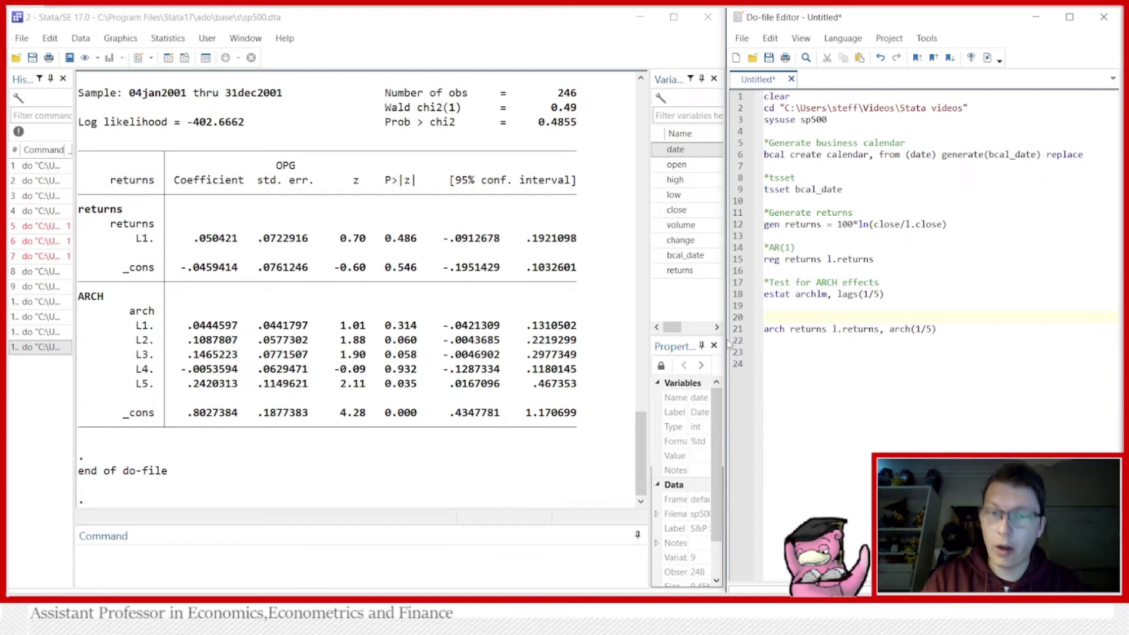
# Step: Label the section *arch(5), add a *garch(1,1) comment, and paste the ARCH(5) specification after arch
pyautogui.write('*')
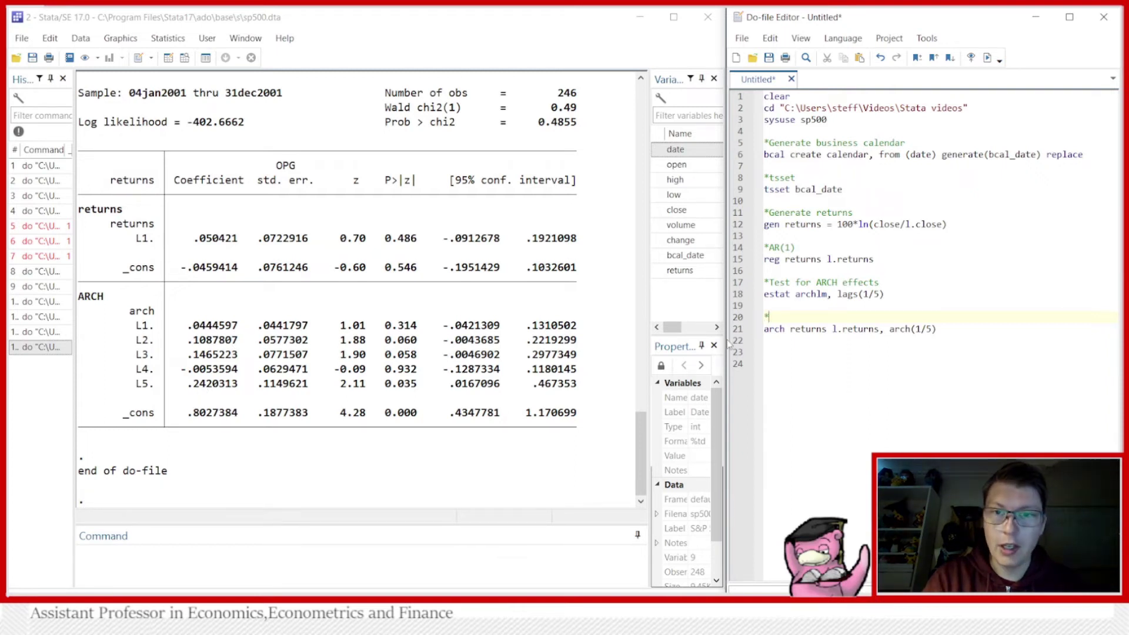
pyautogui.write('arch(5)')
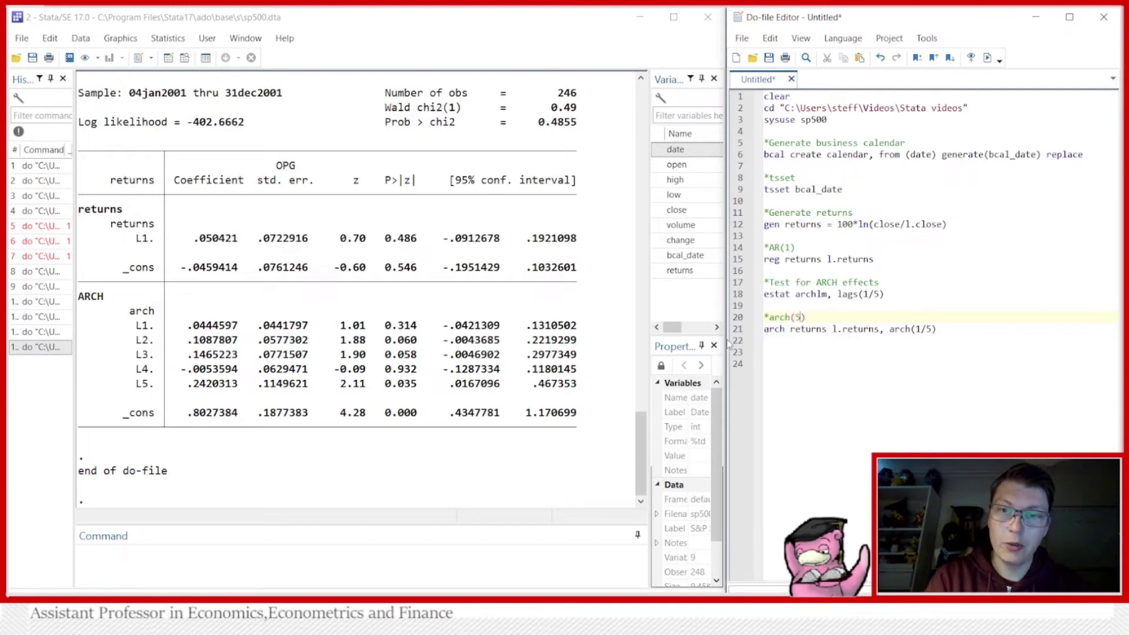
pyautogui.press('Down')
pyautogui.press('Down')
pyautogui.press('Down')
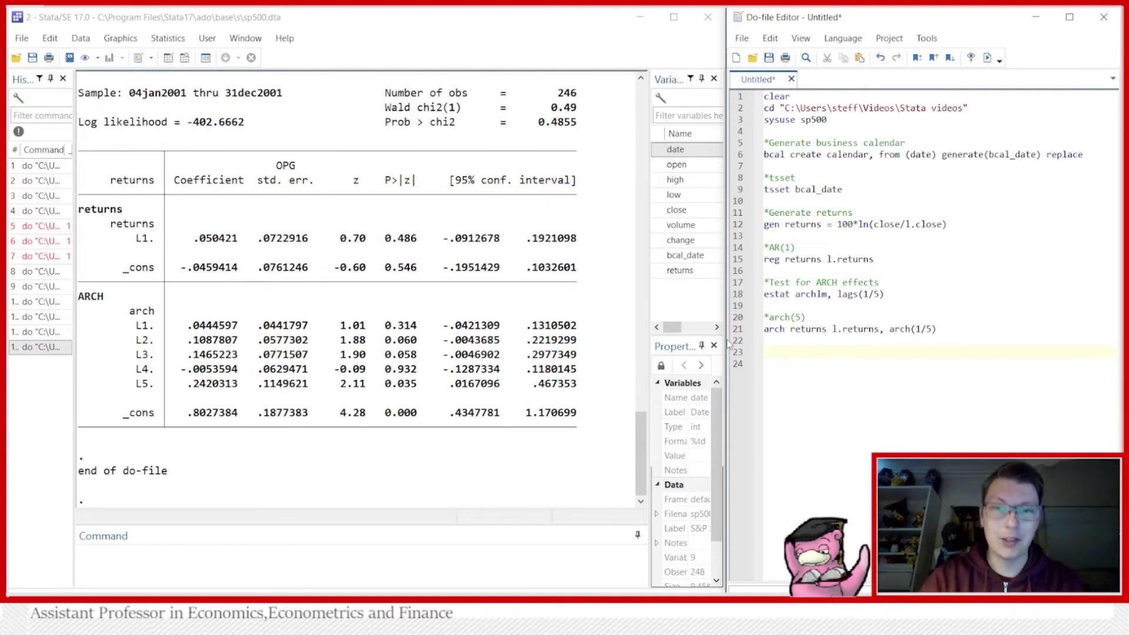
pyautogui.write('*garc')
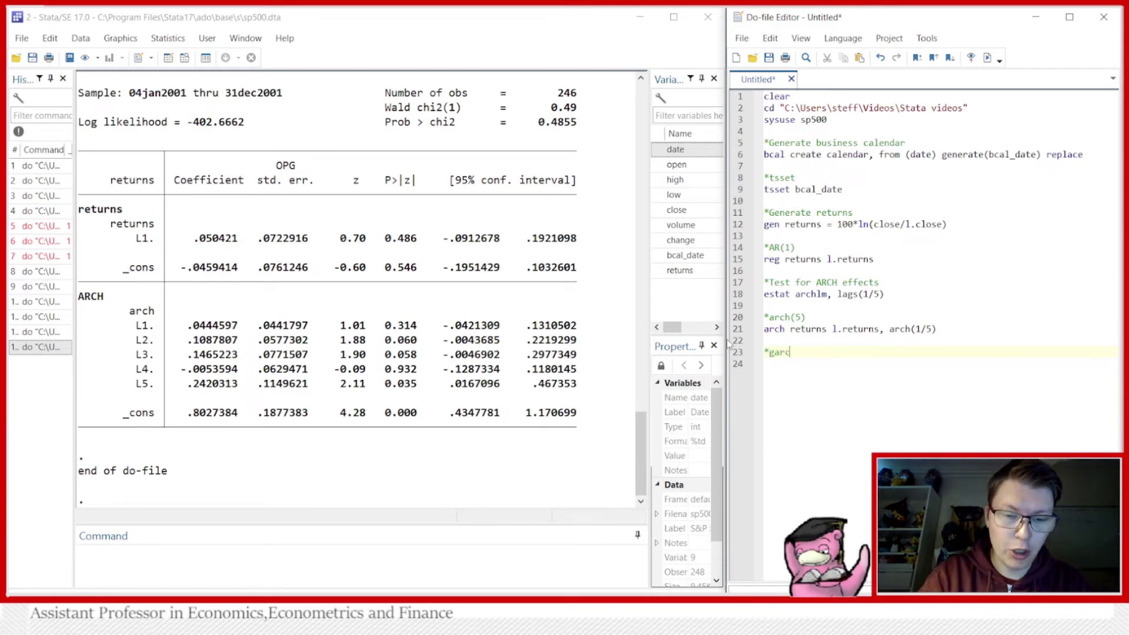
pyautogui.write('h(1,1) ')
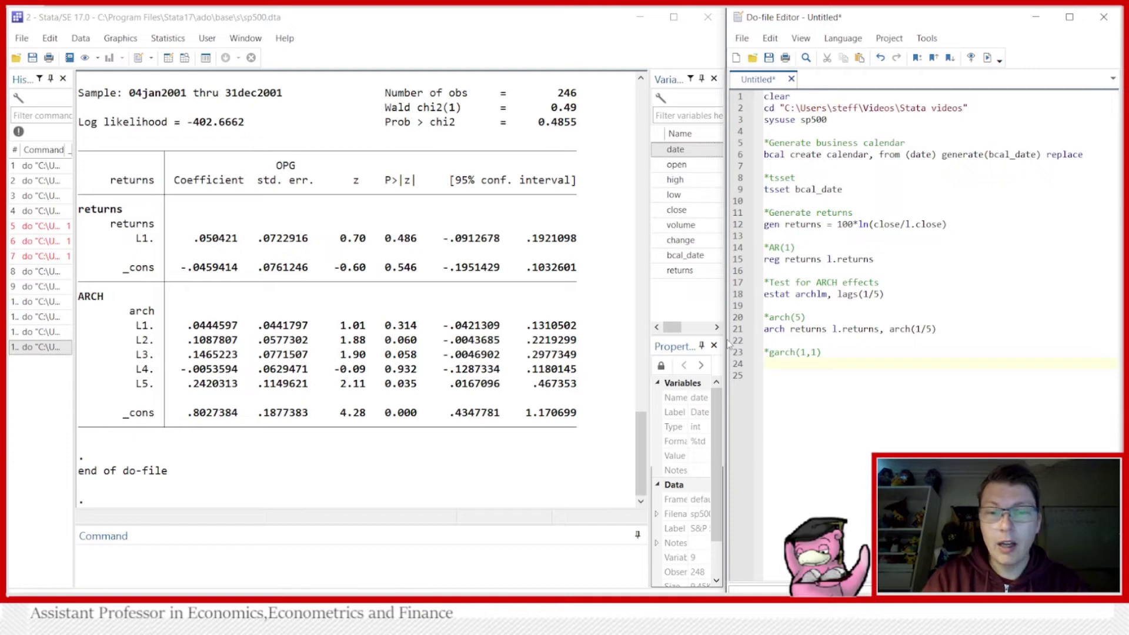
pyautogui.write('arch')
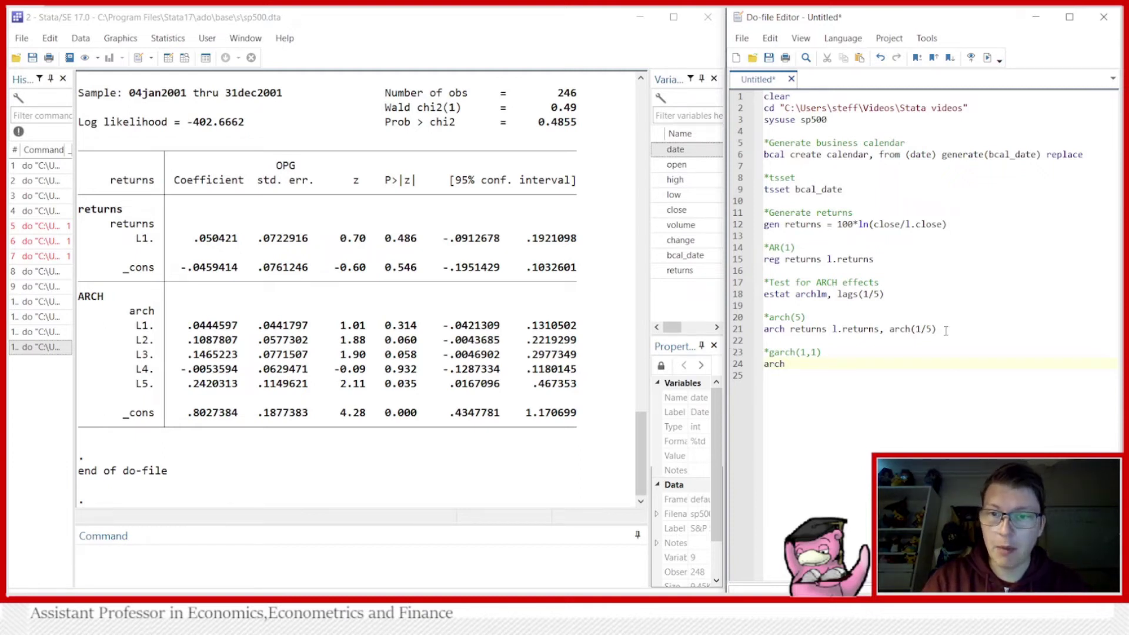
pyautogui.moveTo(944, 329); pyautogui.dragTo(789, 329)
pyautogui.hotkey('ctrl', 'c')
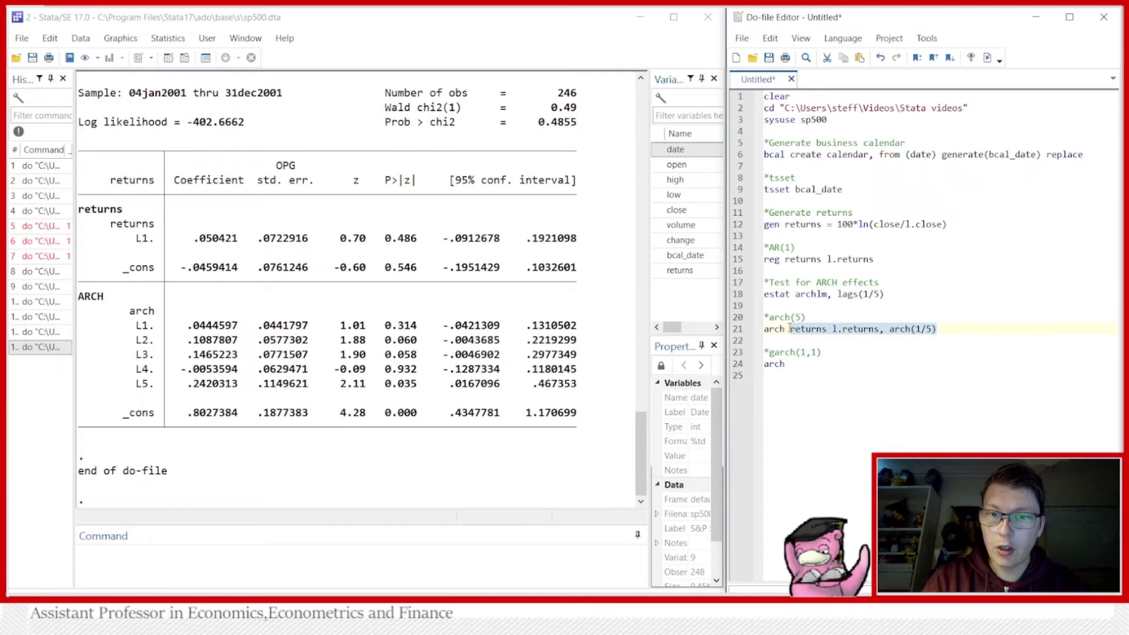
pyautogui.click(804, 364)
pyautogui.hotkey('ctrl', 'v')
# Step: Change arch(1/5) to arch(1) and append garch(1) on line 24
pyautogui.moveTo(939, 364); pyautogui.dragTo(915, 366)
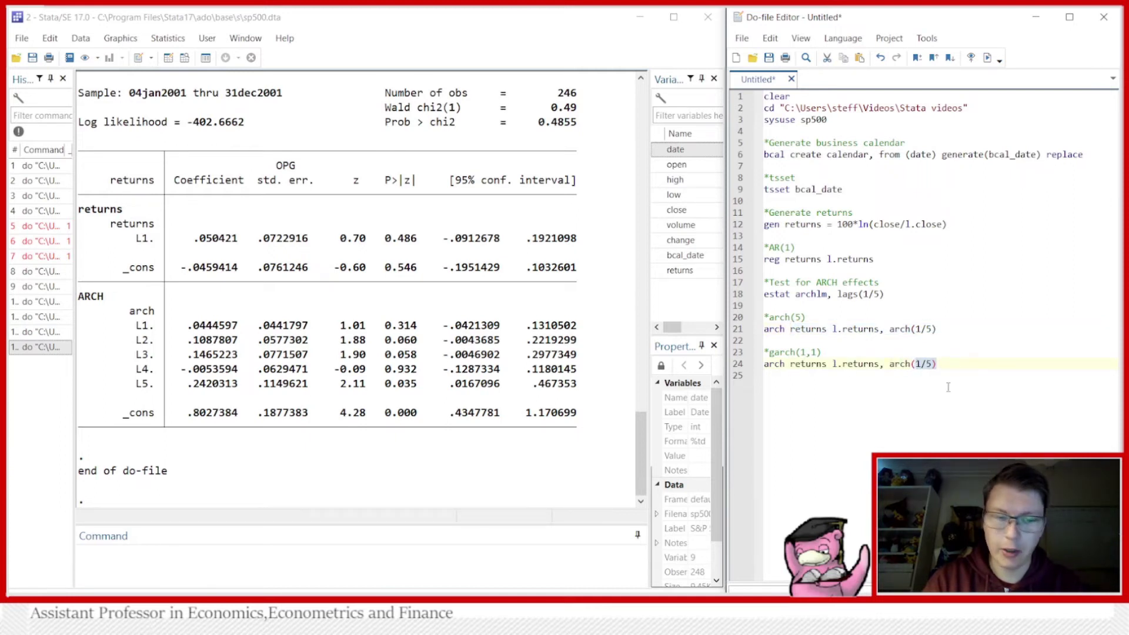
pyautogui.write('1')
pyautogui.press('Right')
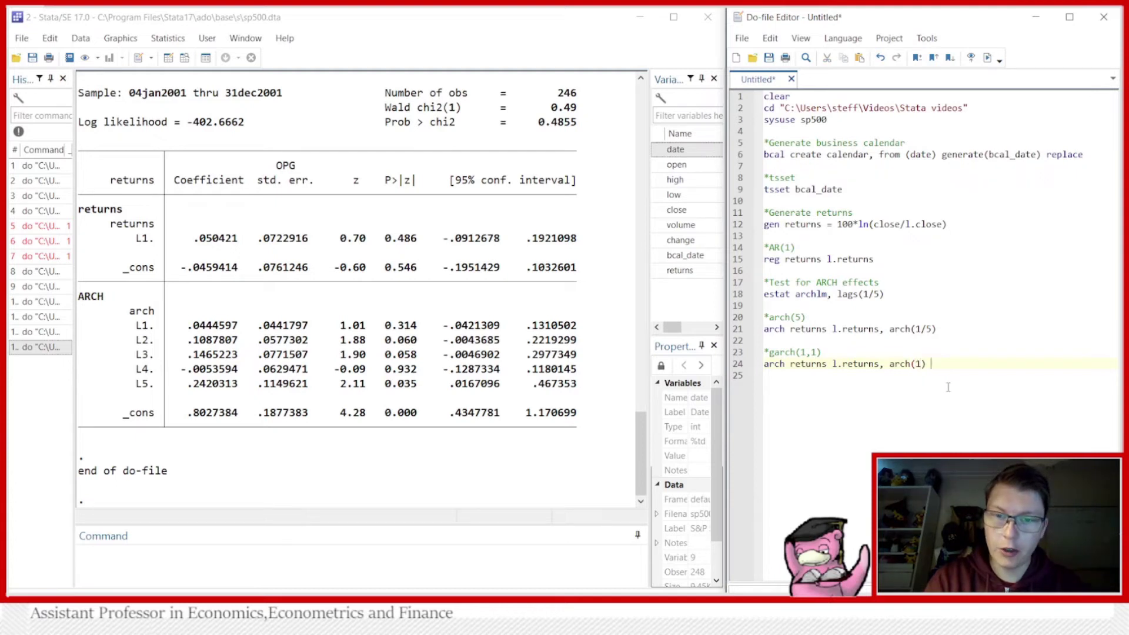
pyautogui.write('garch(1')
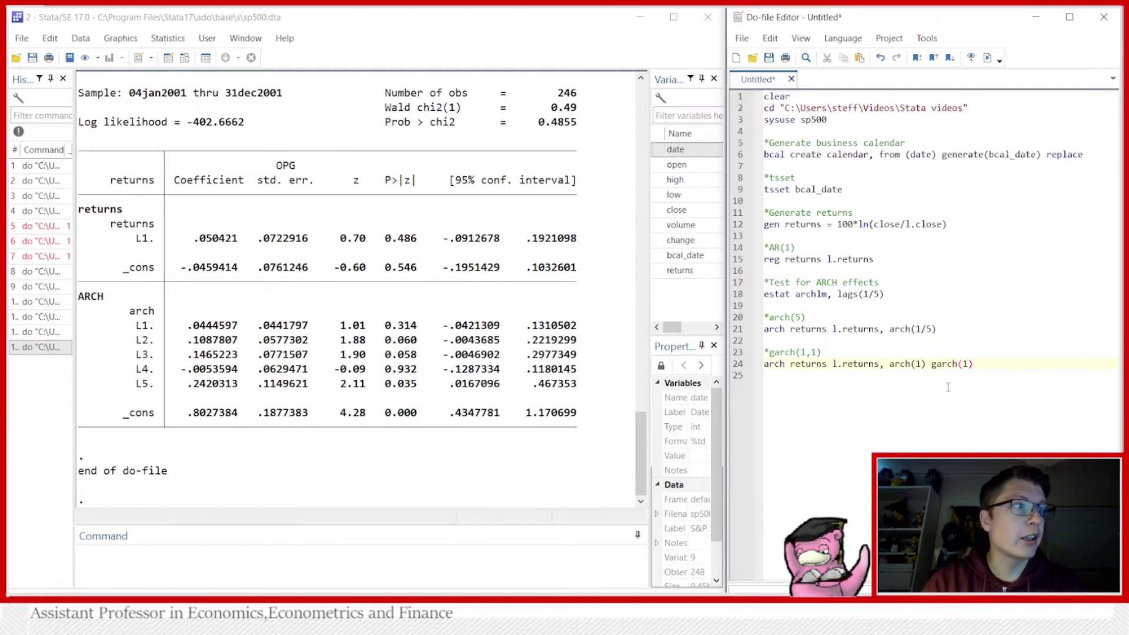
pyautogui.click(738, 365)
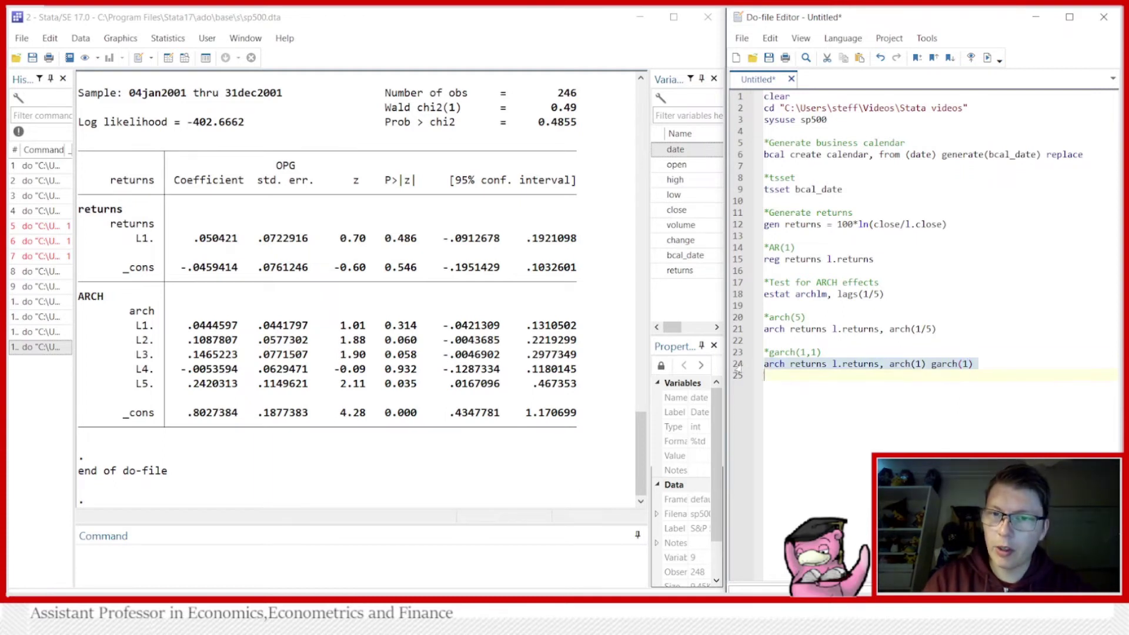
# Step: Estimate the GARCH(1,1) model (ARCH L1 .1062, GARCH L1 .8216), then start an *egarch comment below
pyautogui.click(988, 58)
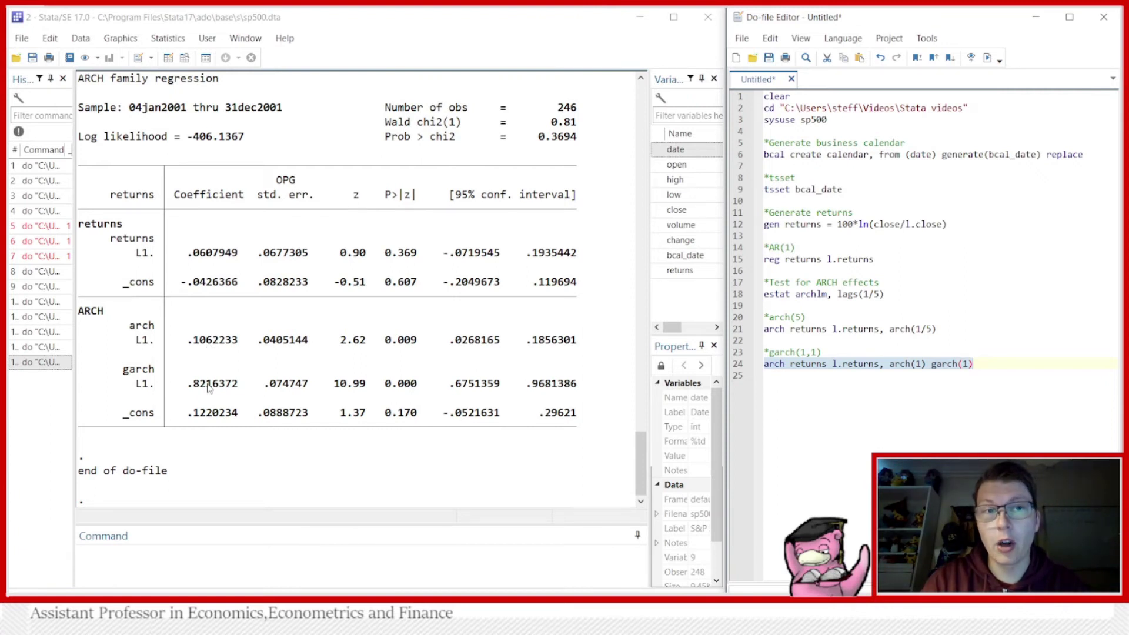
pyautogui.click(788, 380)
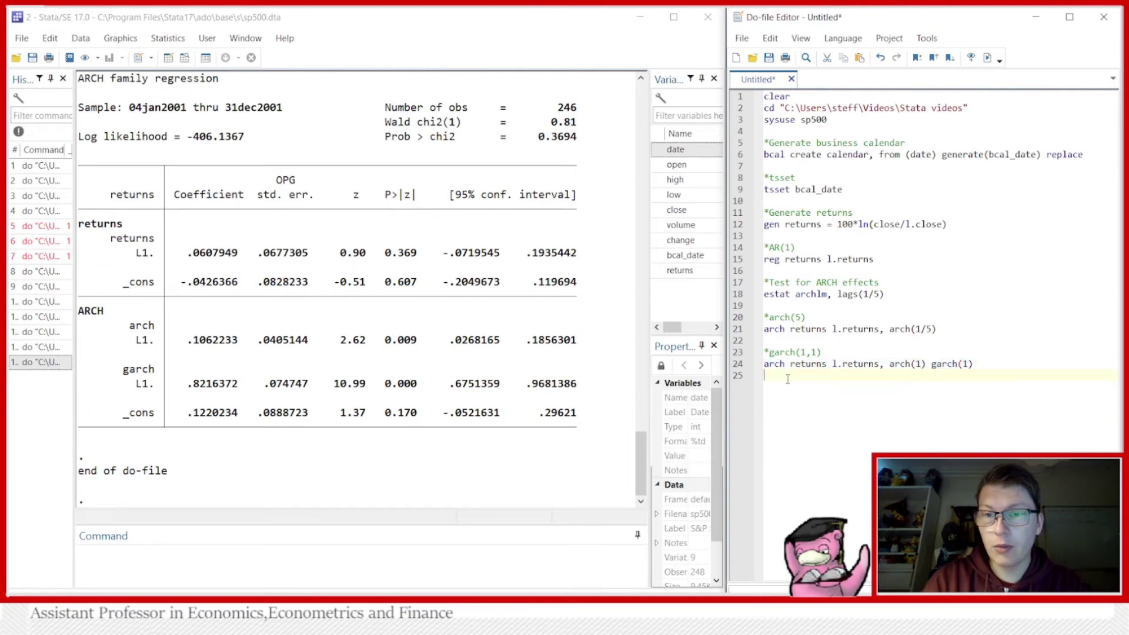
pyautogui.press('Return')
pyautogui.press('Return')
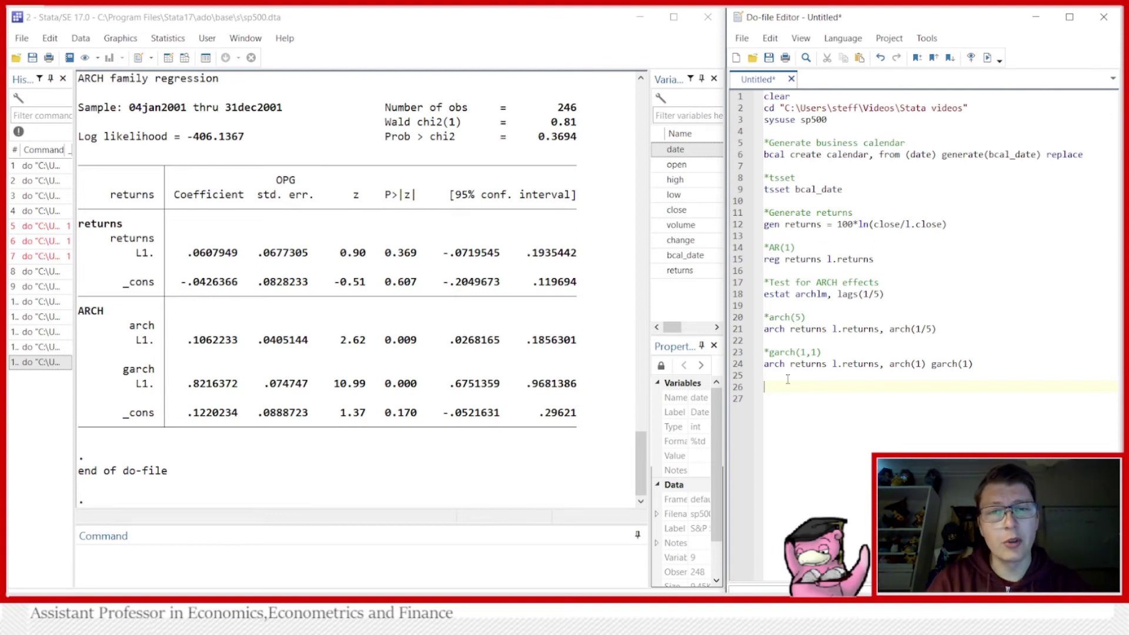
pyautogui.write('*eg')
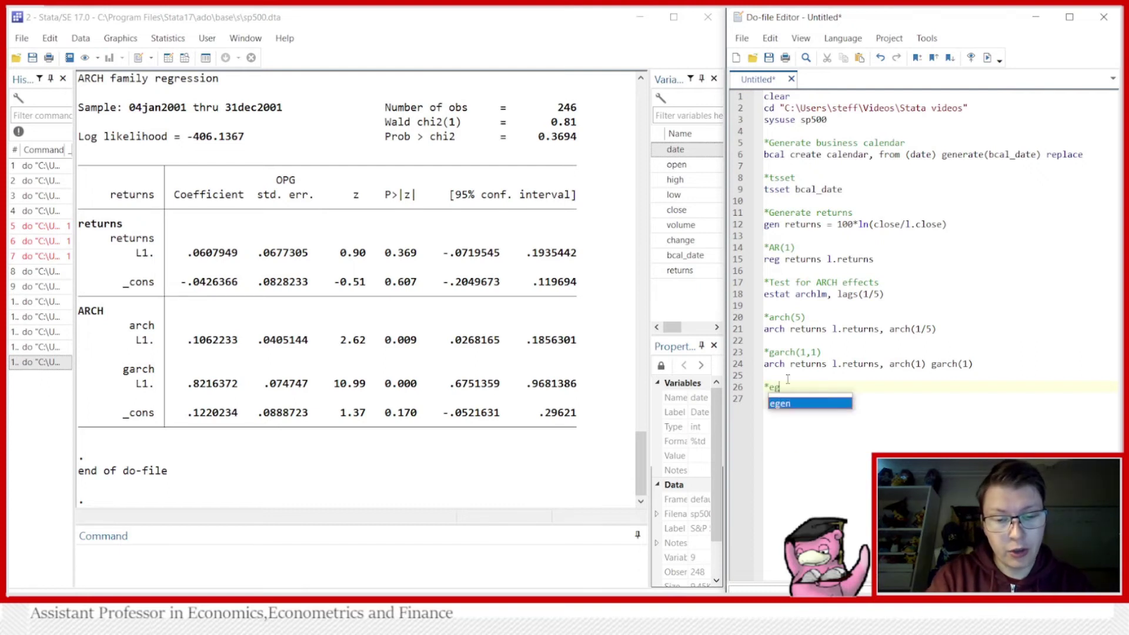
pyautogui.write('arch')
# Step: Write line 27 as 'arch returns l.returns, earch(1) egarch(1)' from the copied GARCH specification
pyautogui.press('Return')
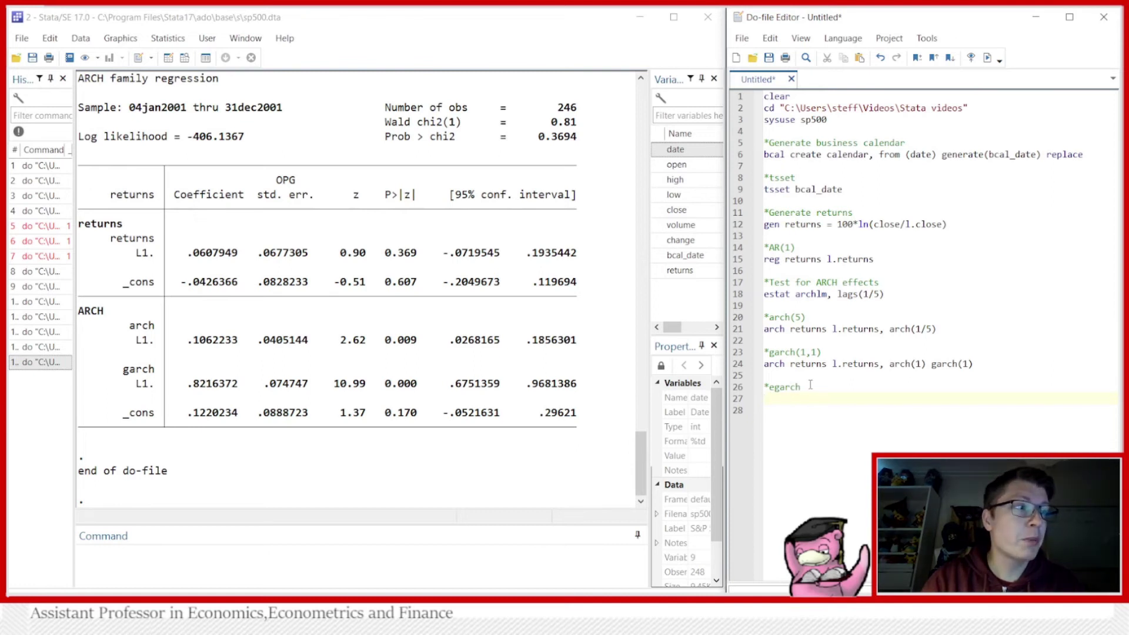
pyautogui.write('arch')
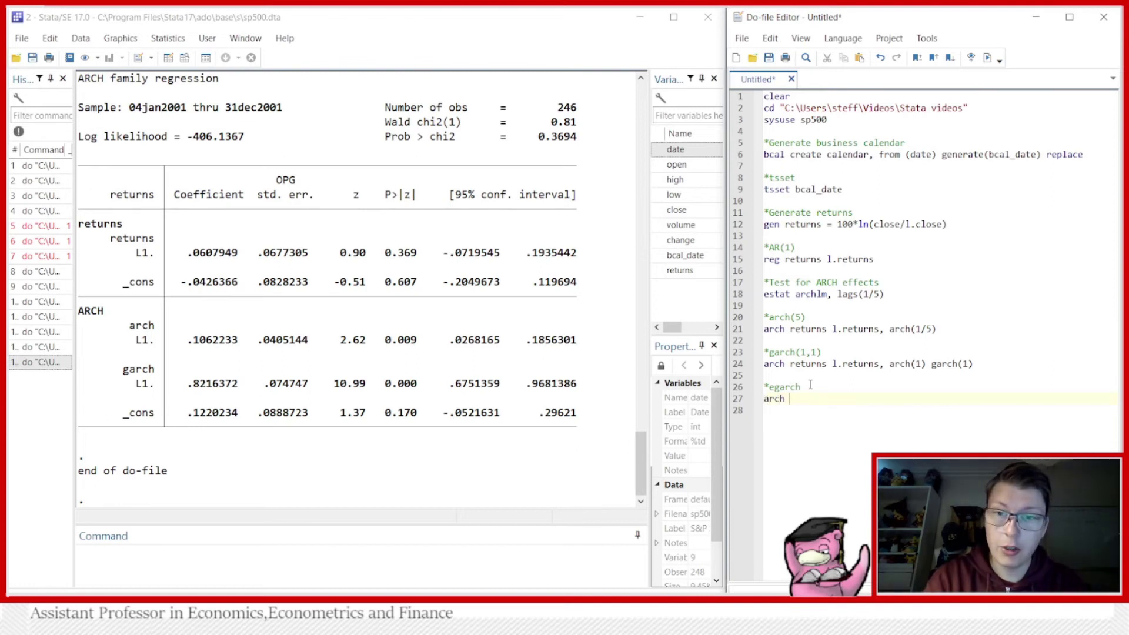
pyautogui.moveTo(976, 365); pyautogui.dragTo(791, 375)
pyautogui.hotkey('ctrl', 'c')
pyautogui.click(792, 399)
pyautogui.hotkey('ctrl', 'v')
pyautogui.press('Left')
pyautogui.press('Left')
pyautogui.press('Left')
pyautogui.keyDown('shift'); pyautogui.click(890, 399); pyautogui.keyUp('shift')
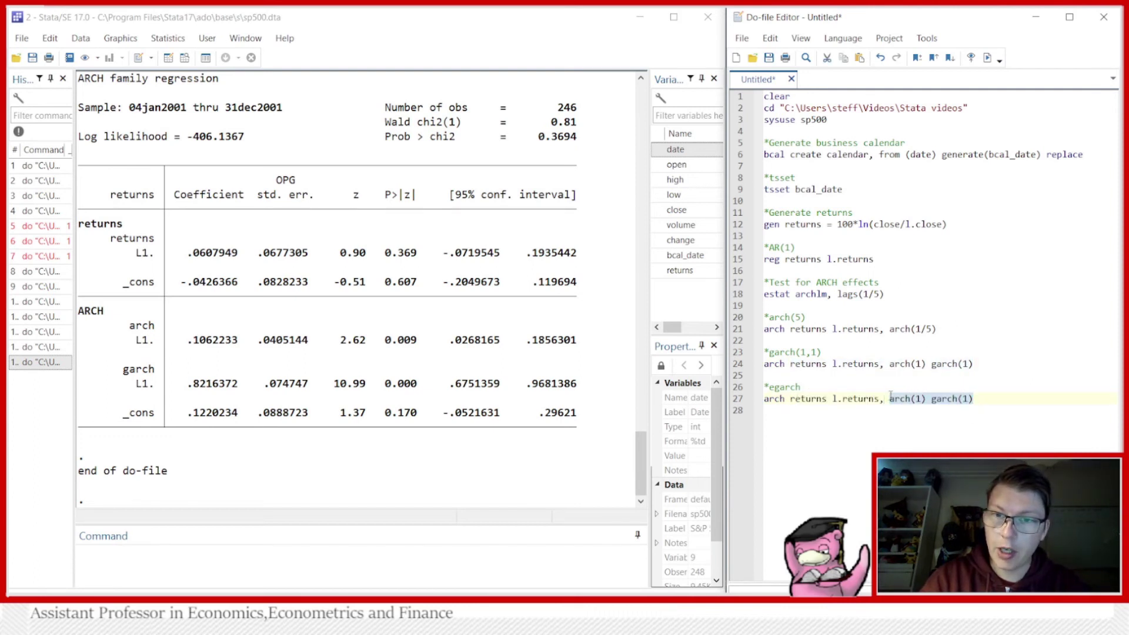
pyautogui.press('BackSpace')
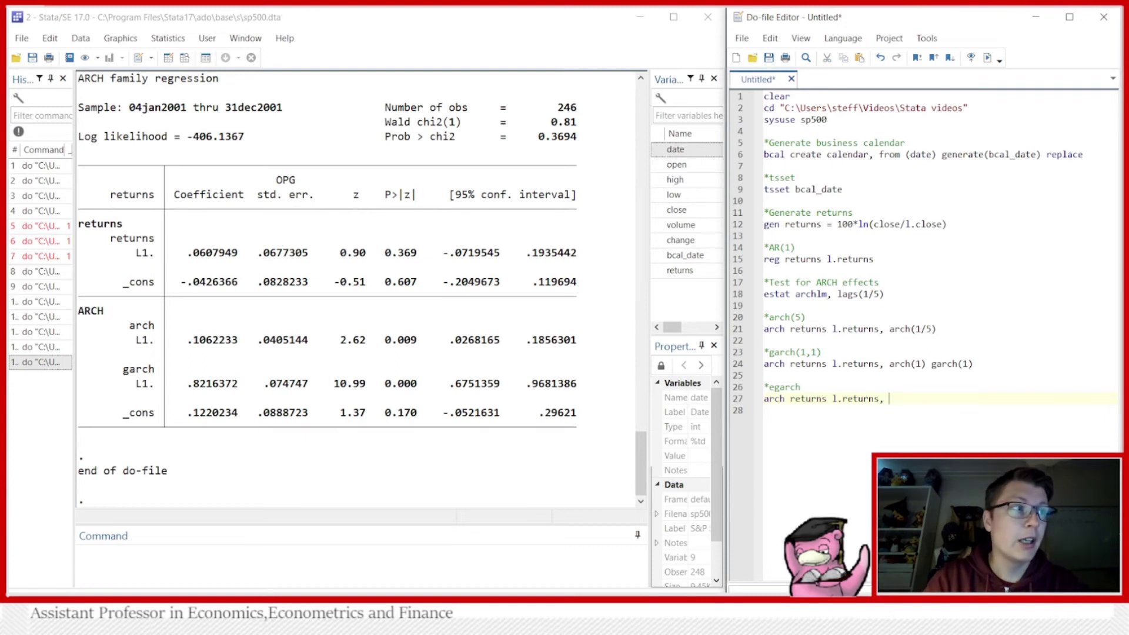
pyautogui.write('earch(1')
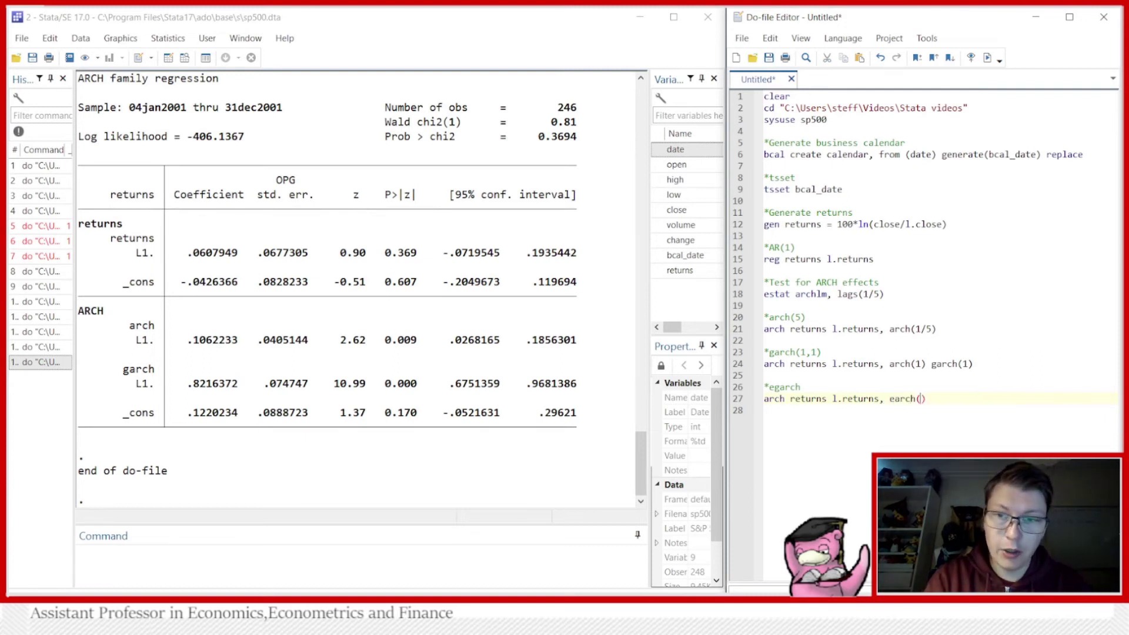
pyautogui.write(') eg')
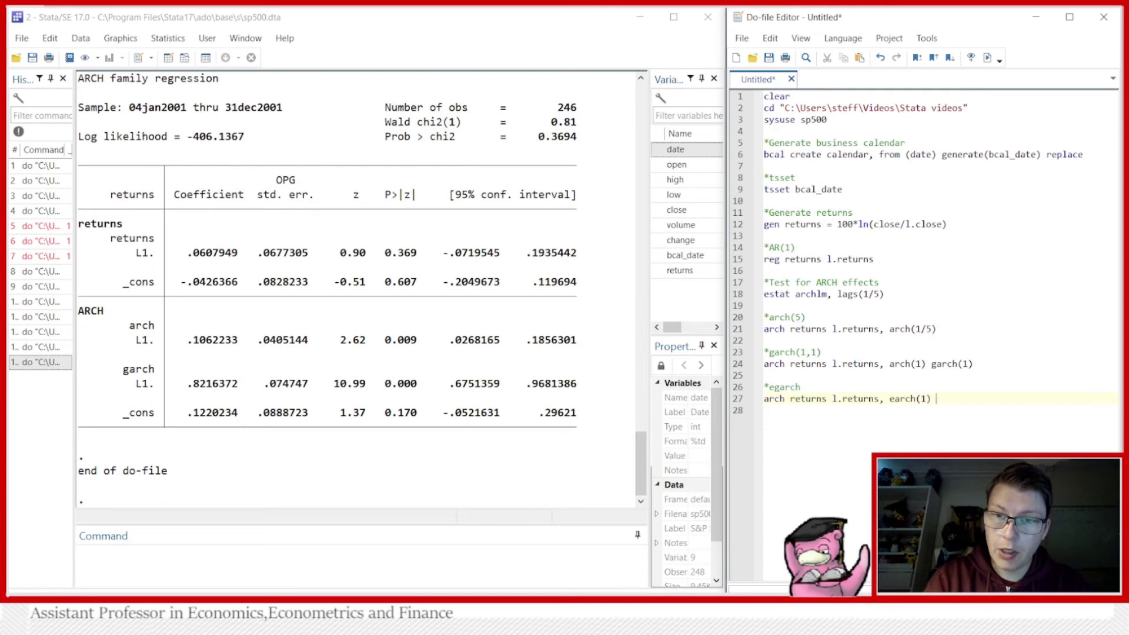
pyautogui.write('arch(1')
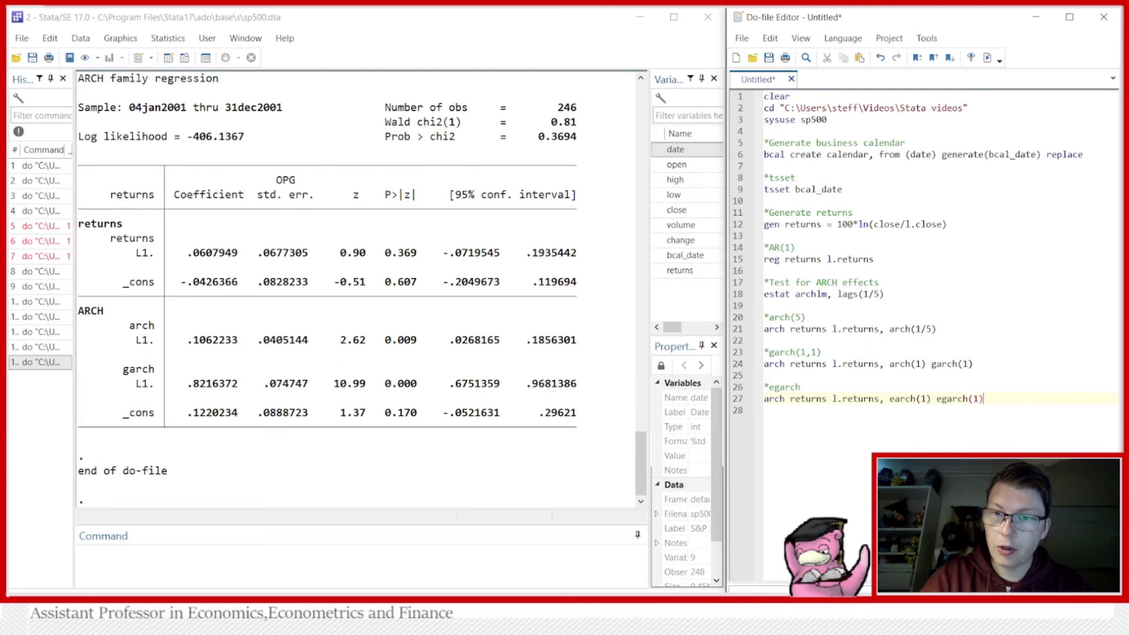
# Step: Estimate the EGARCH model and highlight the earch L1 coefficient .0540448 and p-value 0.202
pyautogui.click(731, 399)
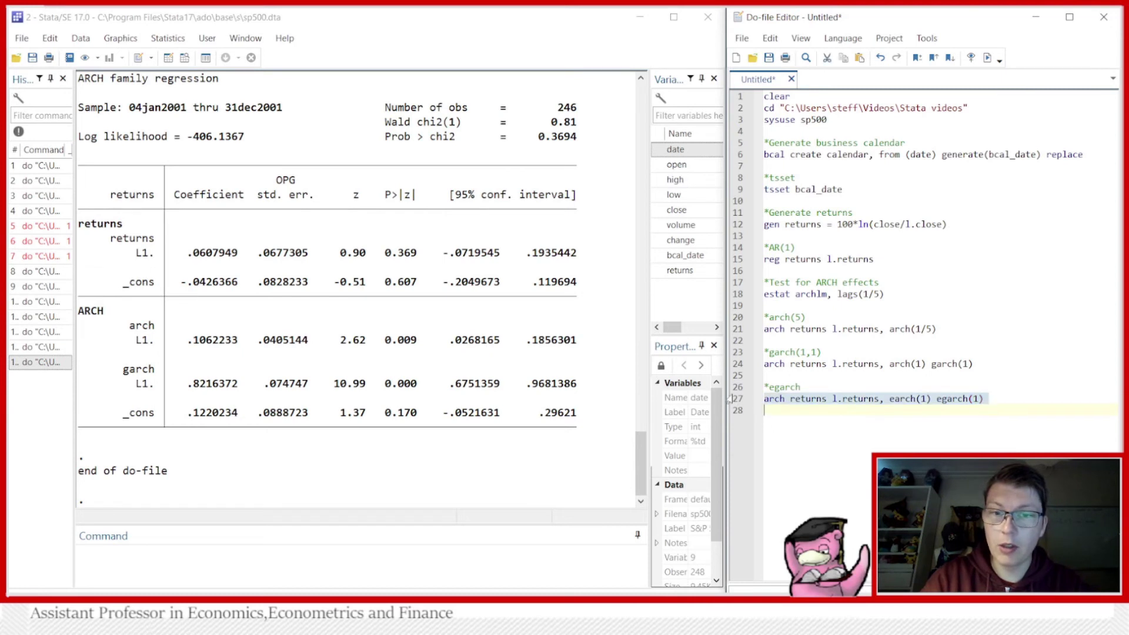
pyautogui.click(991, 59)
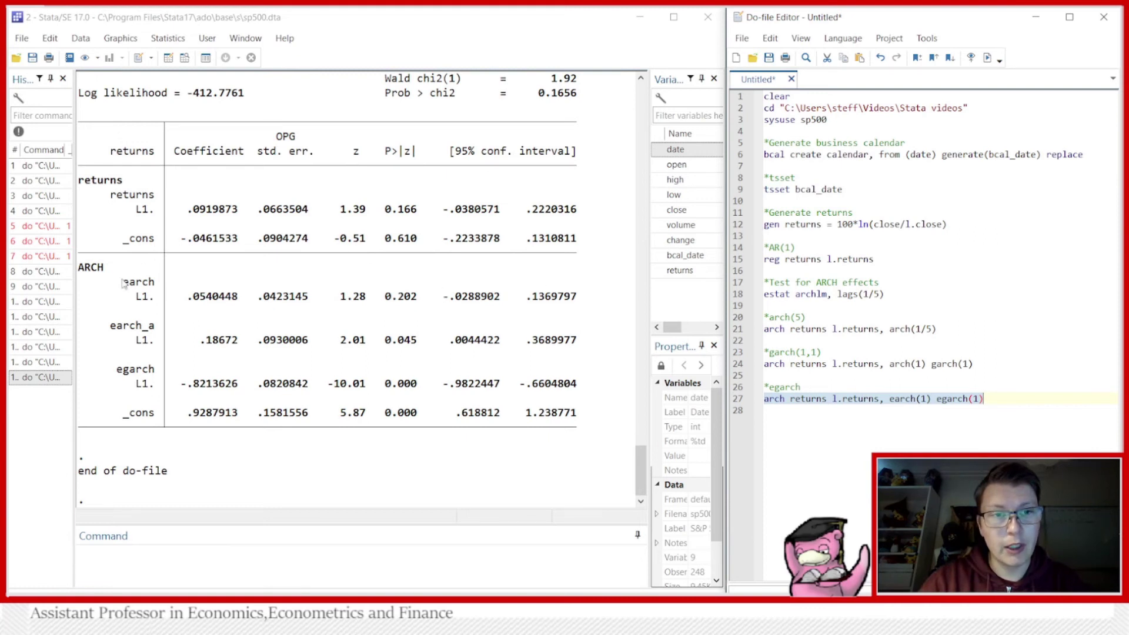
pyautogui.moveTo(121, 282); pyautogui.dragTo(151, 301)
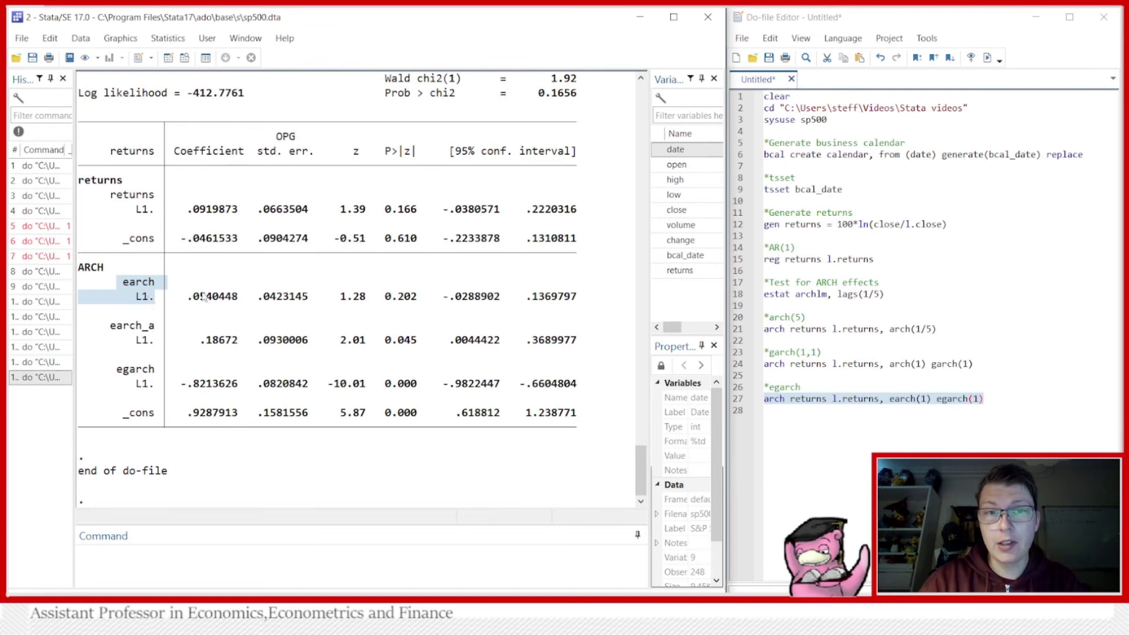
pyautogui.moveTo(418, 296); pyautogui.dragTo(380, 302)
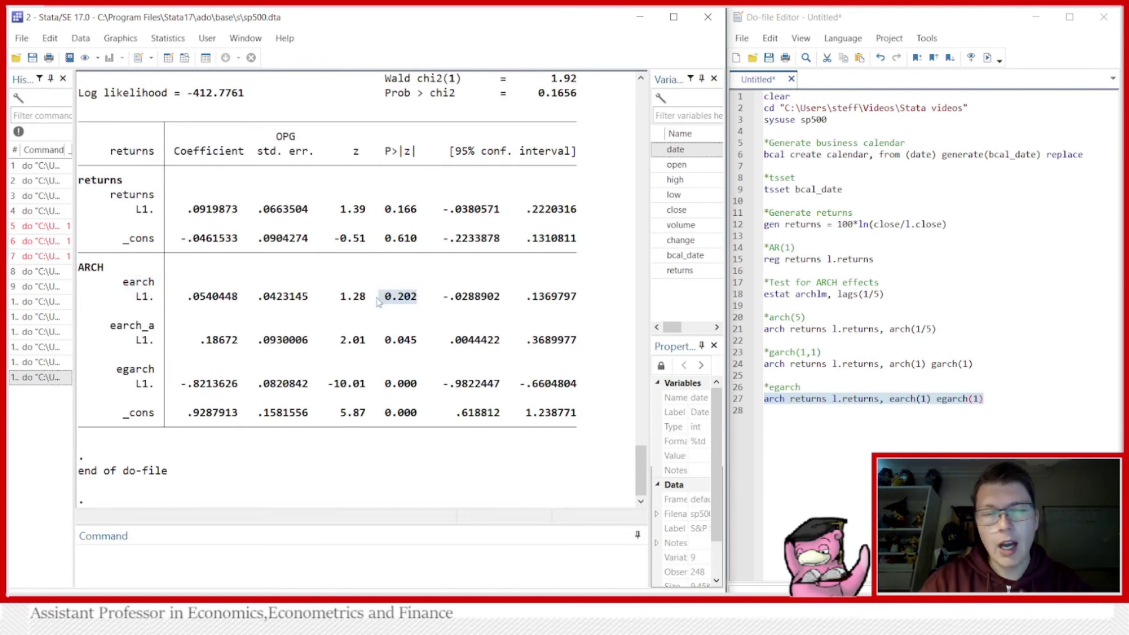
pyautogui.moveTo(183, 301); pyautogui.dragTo(240, 304)
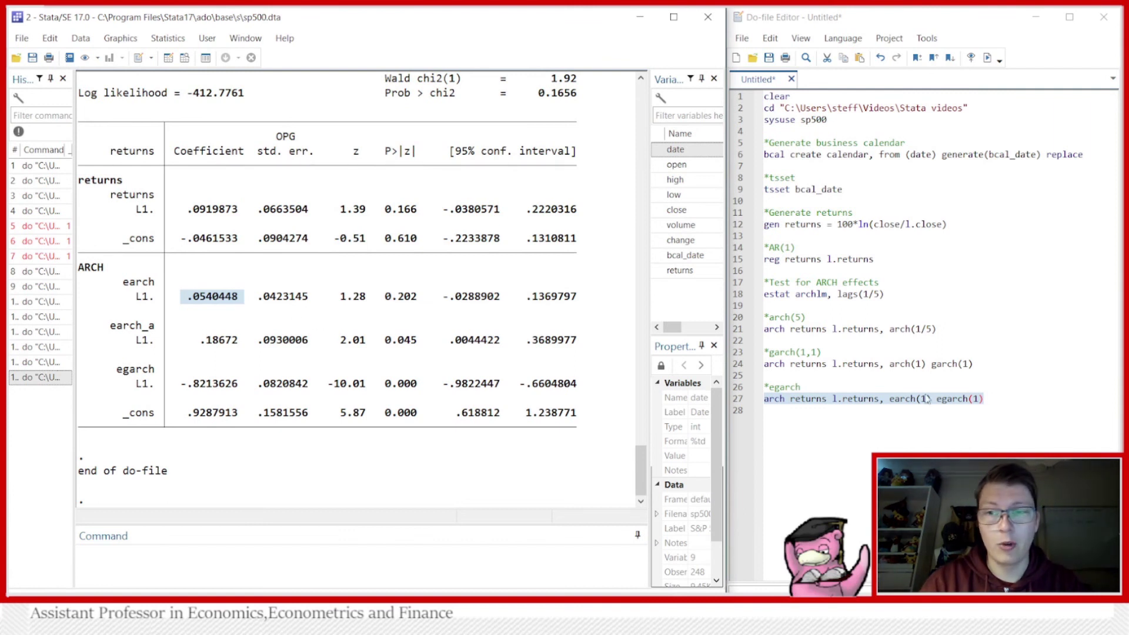
pyautogui.click(1000, 402)
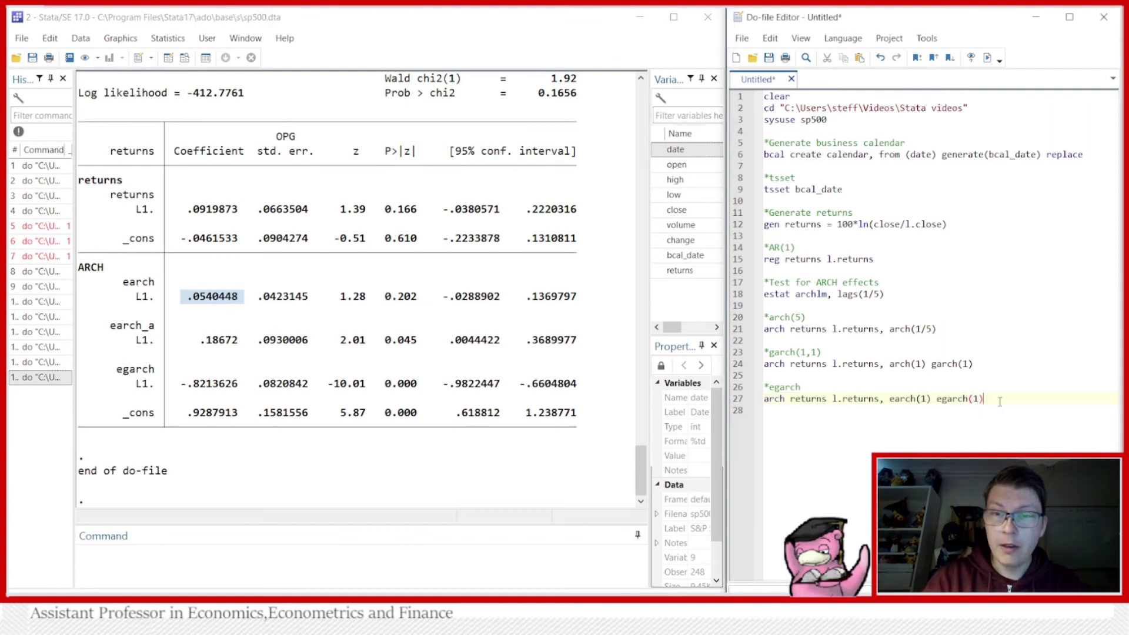